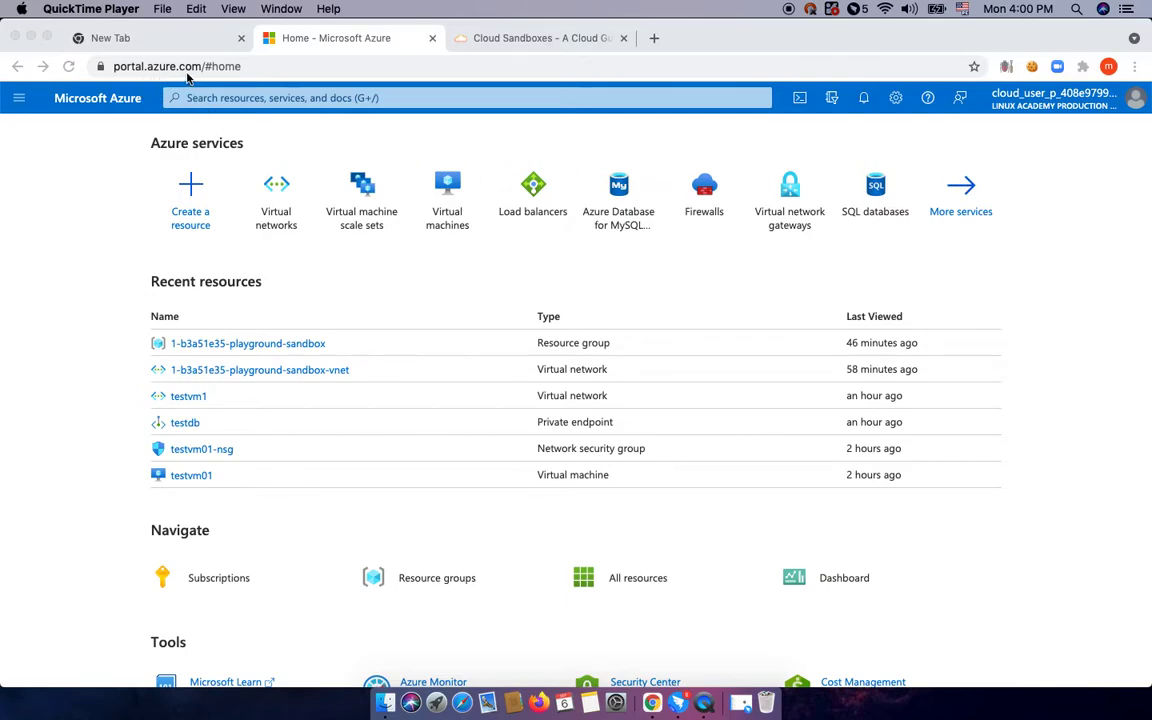
Search the portal for 'virt' and open the Virtual networks service list.
left_click(273, 101)
left_click(273, 99)
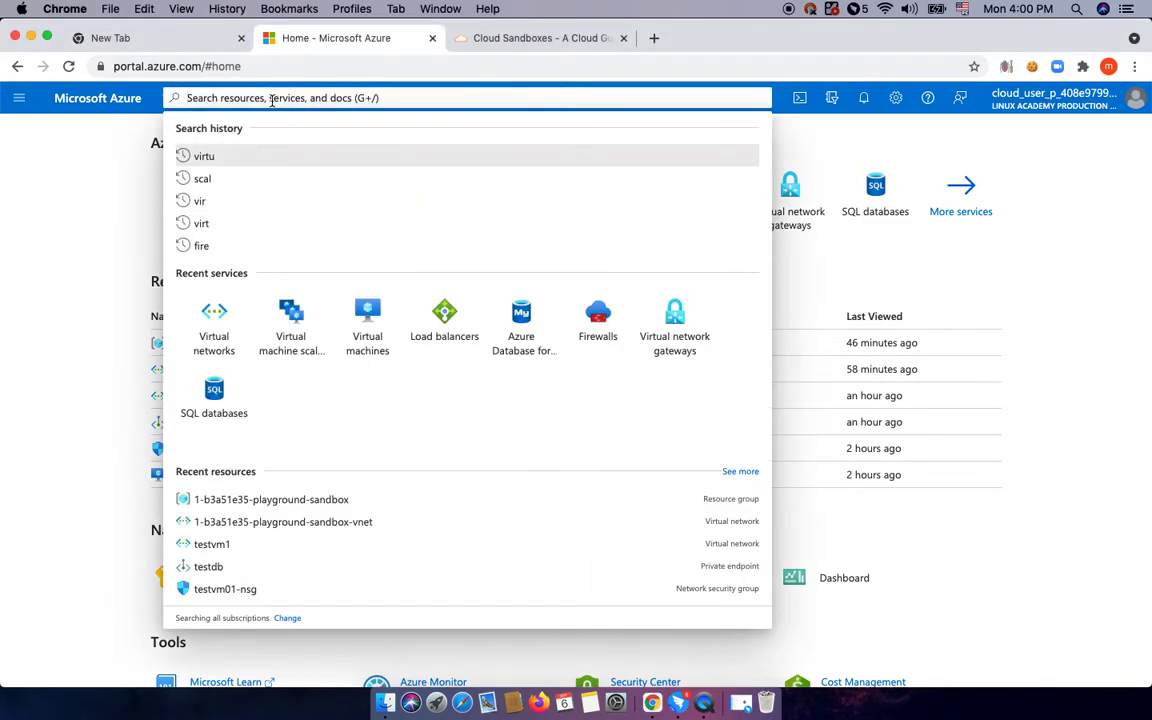
type("virt")
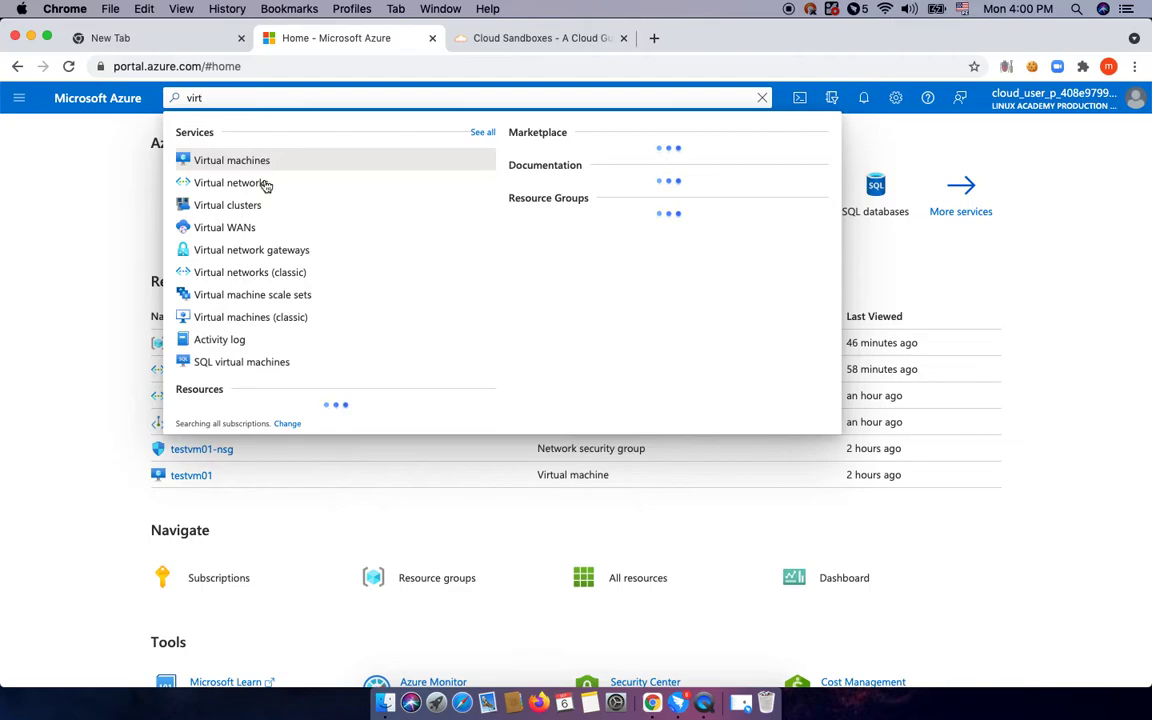
left_click(262, 187)
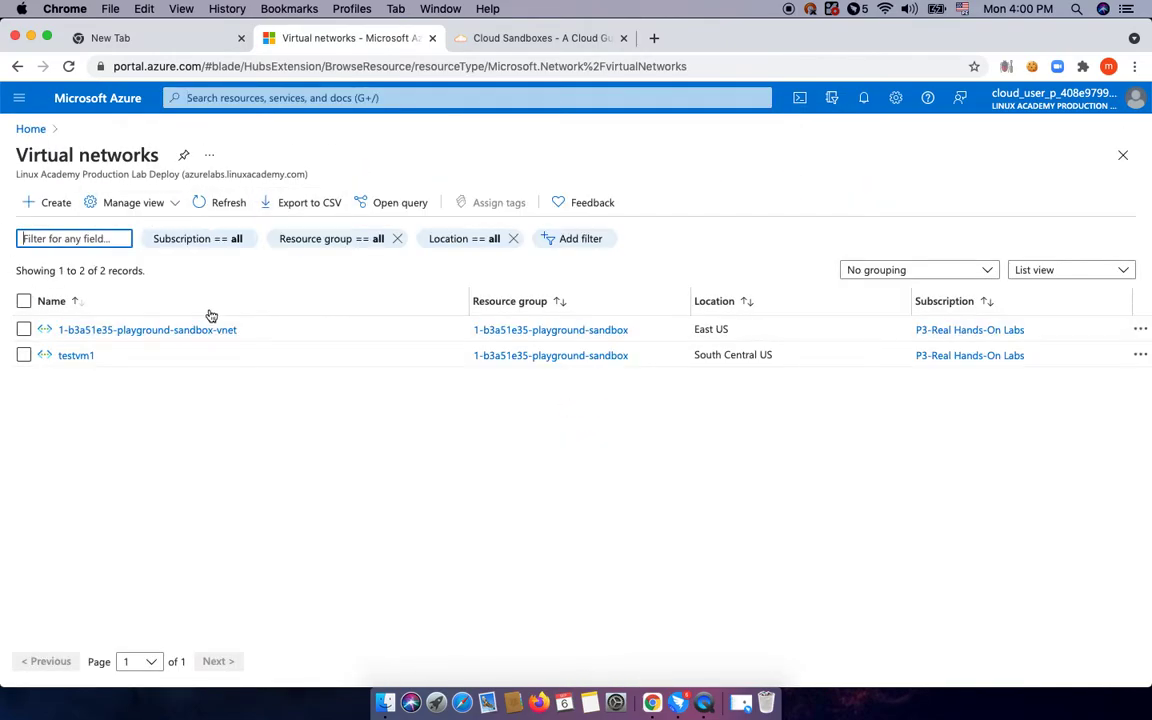
Start virtual network prod-vnet01 in the playground sandbox resource group, region (US) East US 2.
left_click(58, 205)
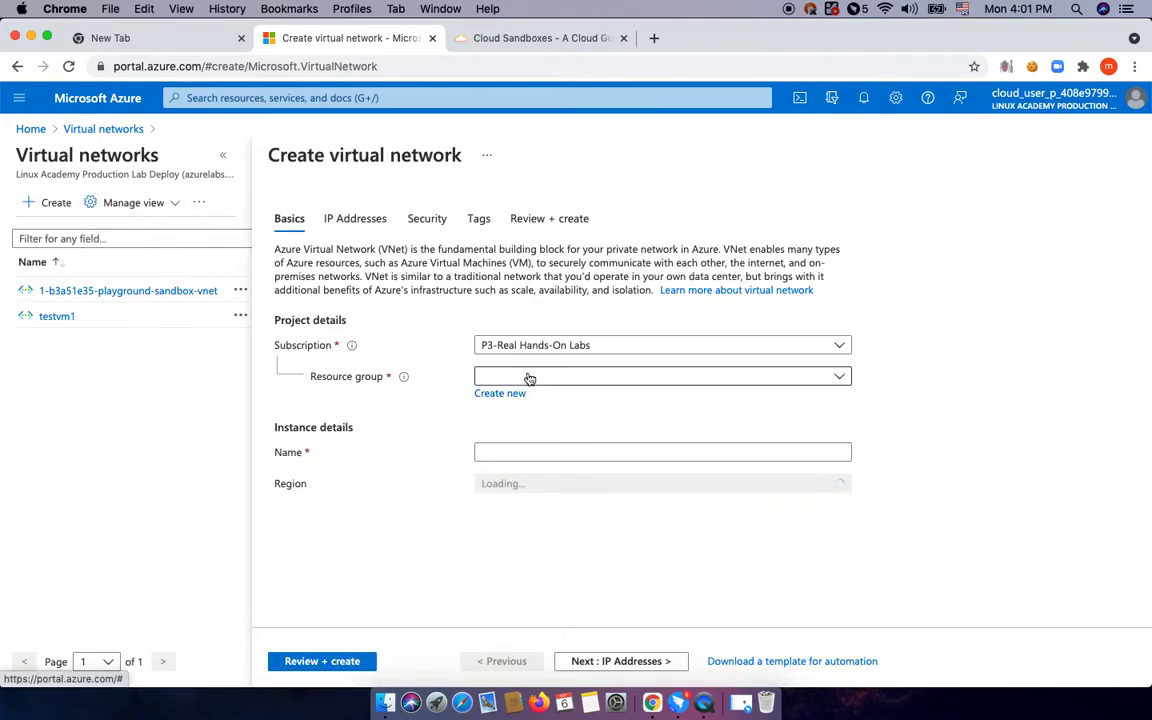
left_click(529, 378)
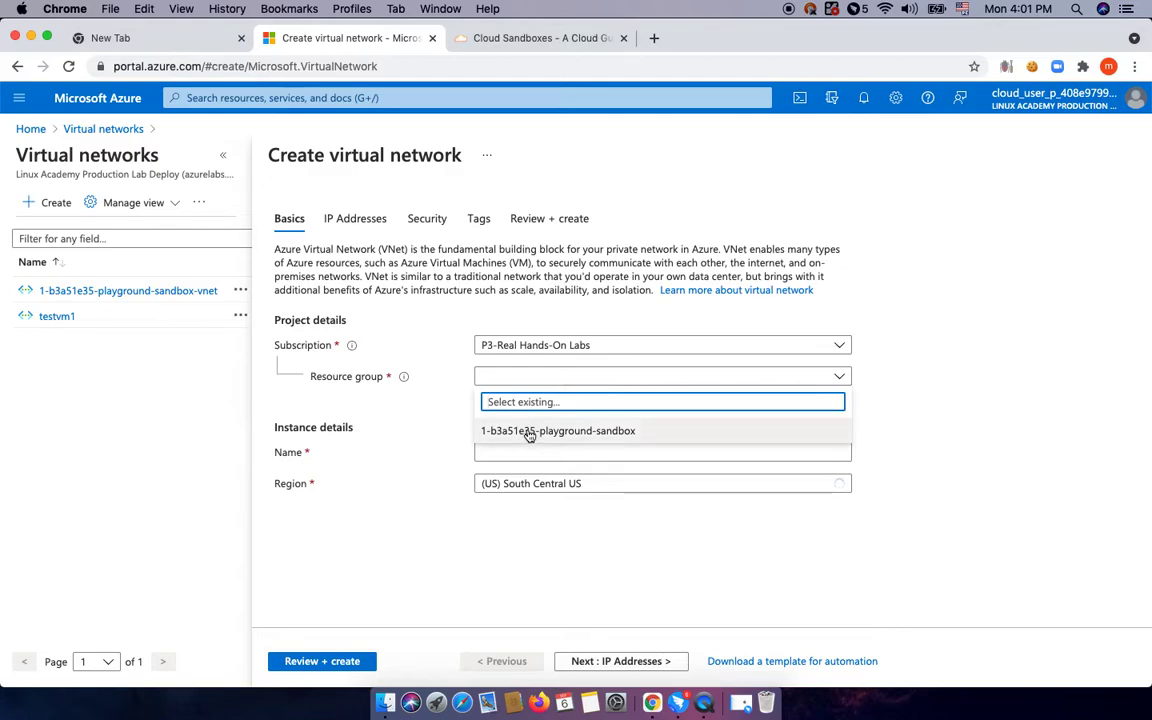
left_click(530, 432)
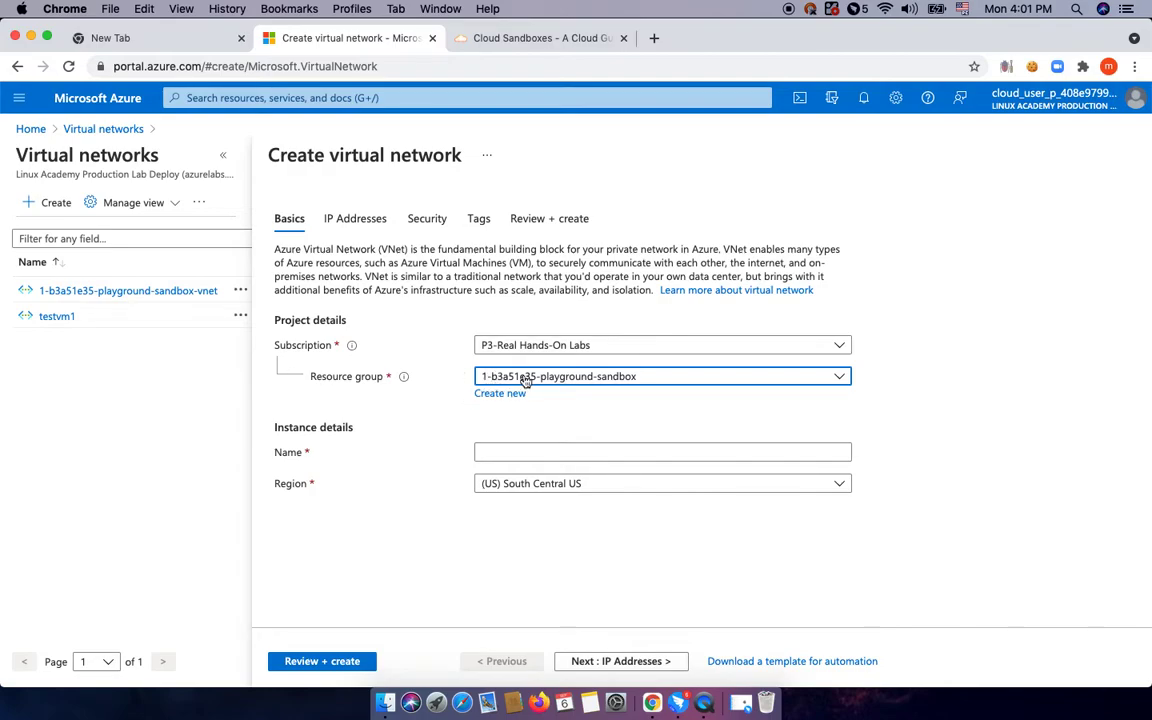
left_click(495, 453)
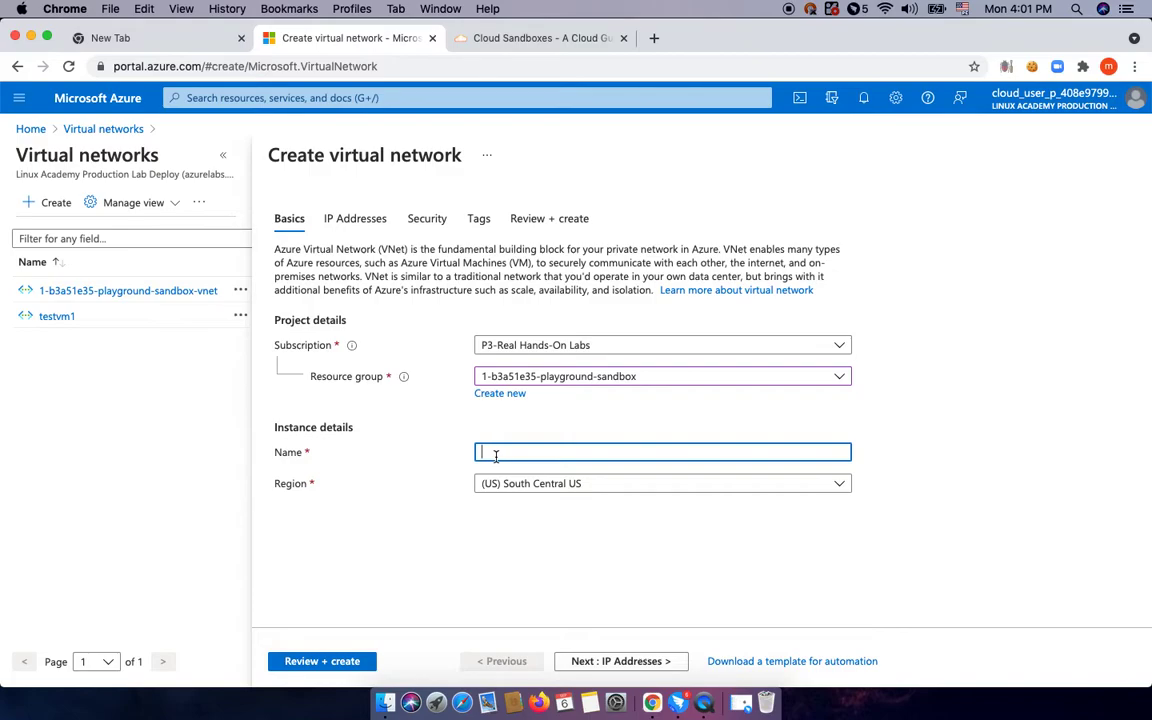
type("prod-vnet")
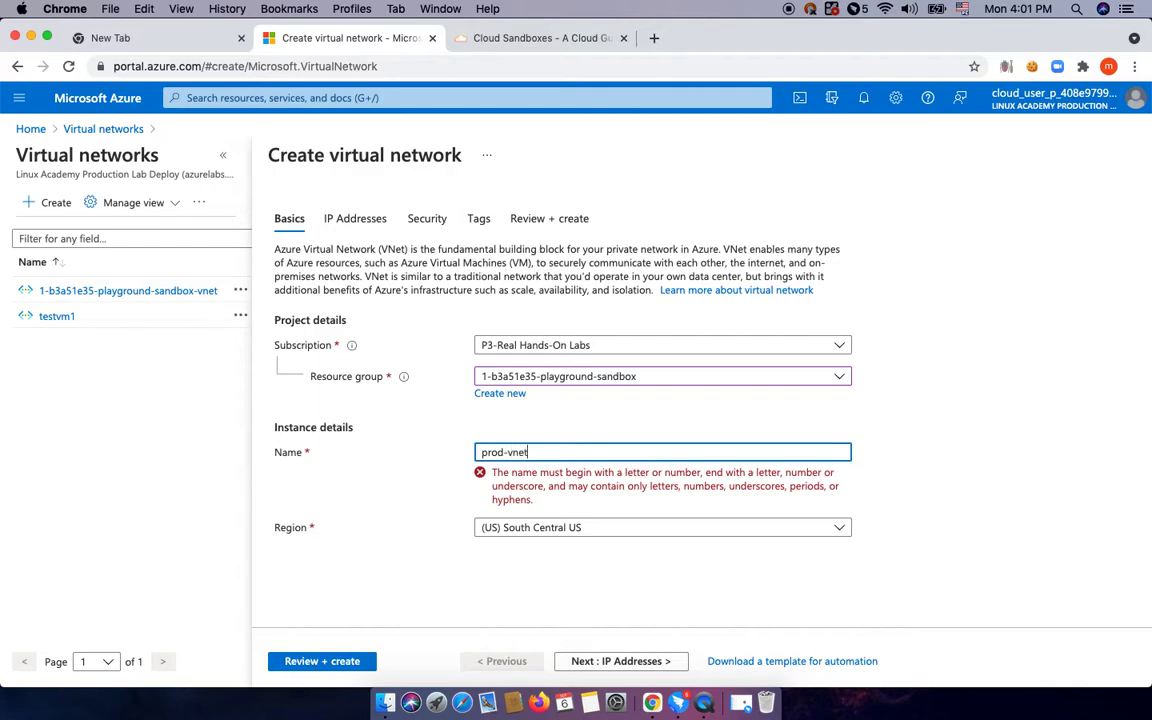
type("01")
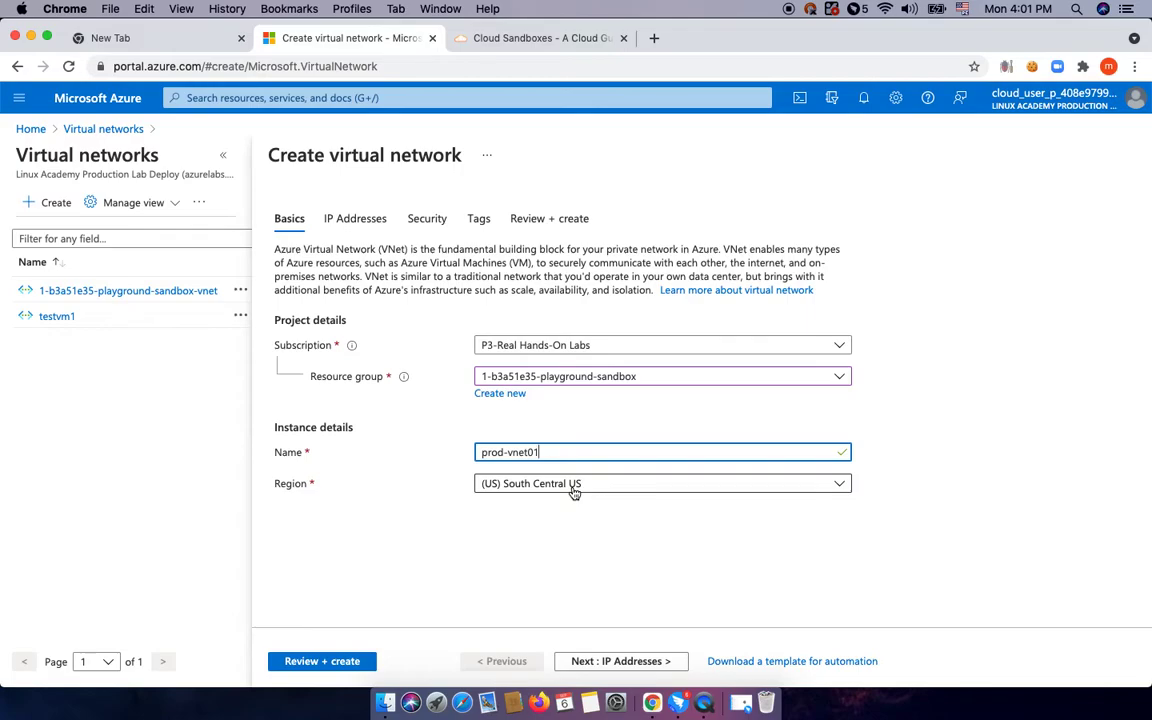
left_click(573, 485)
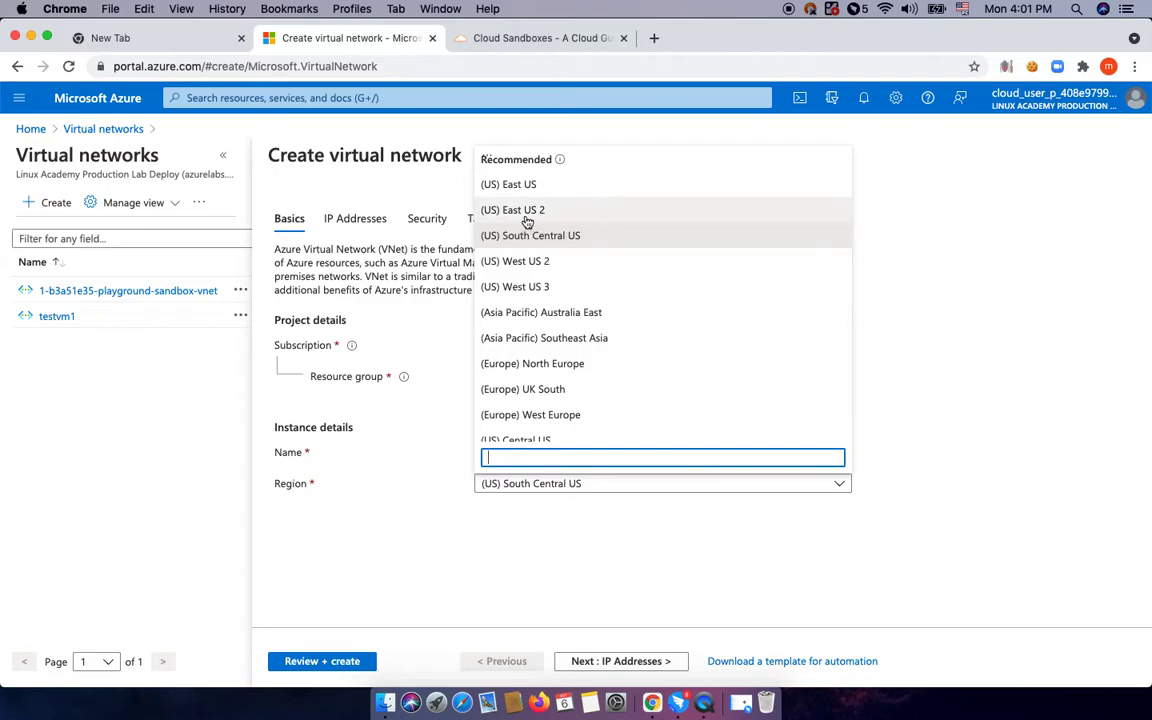
left_click(526, 214)
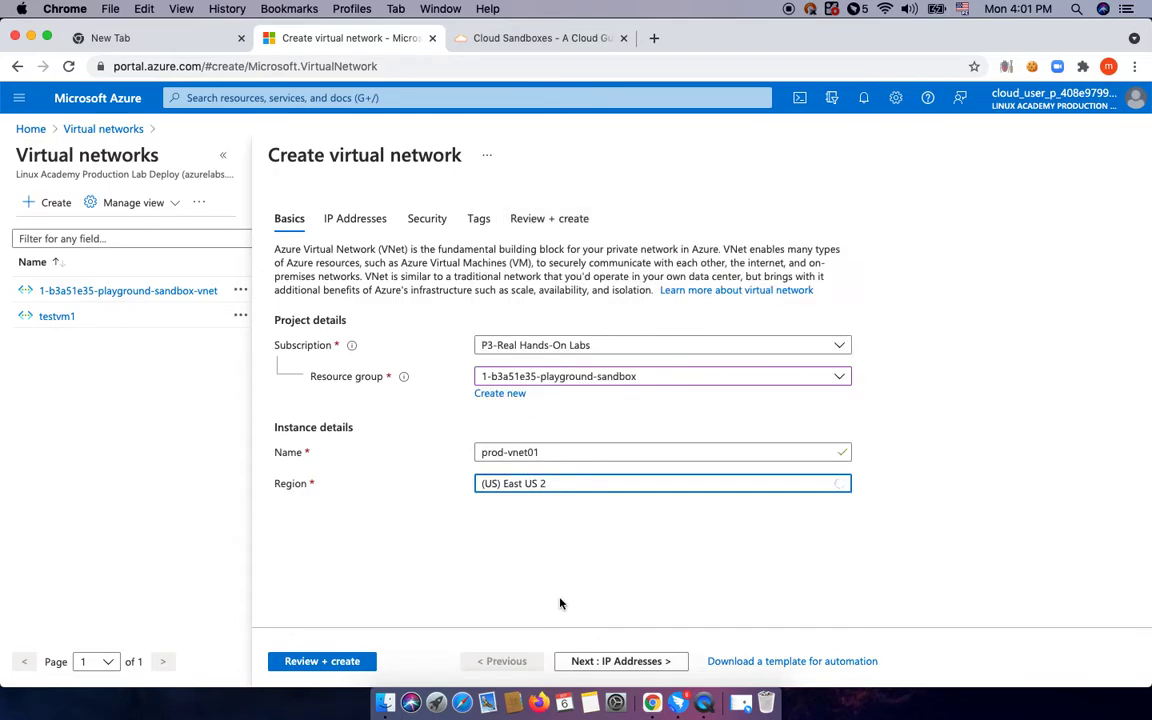
left_click(609, 661)
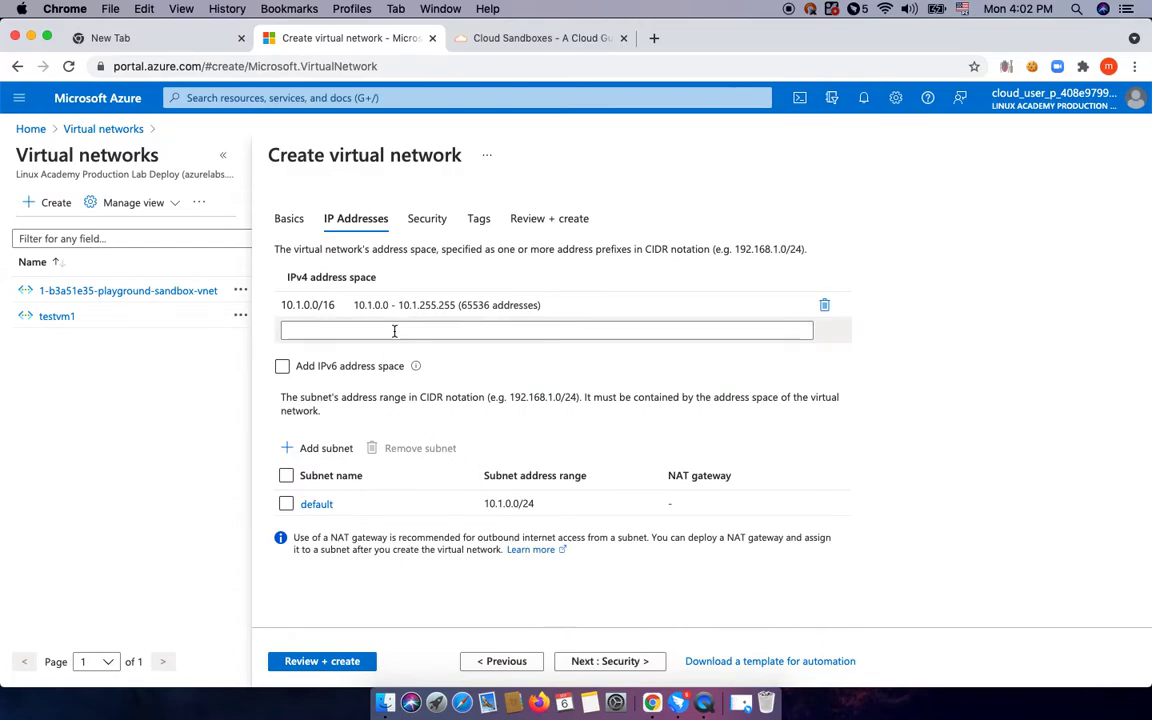
Delete the 10.1.0.0/16 address space and enter 192.168.0.0/16 instead.
left_click(425, 310)
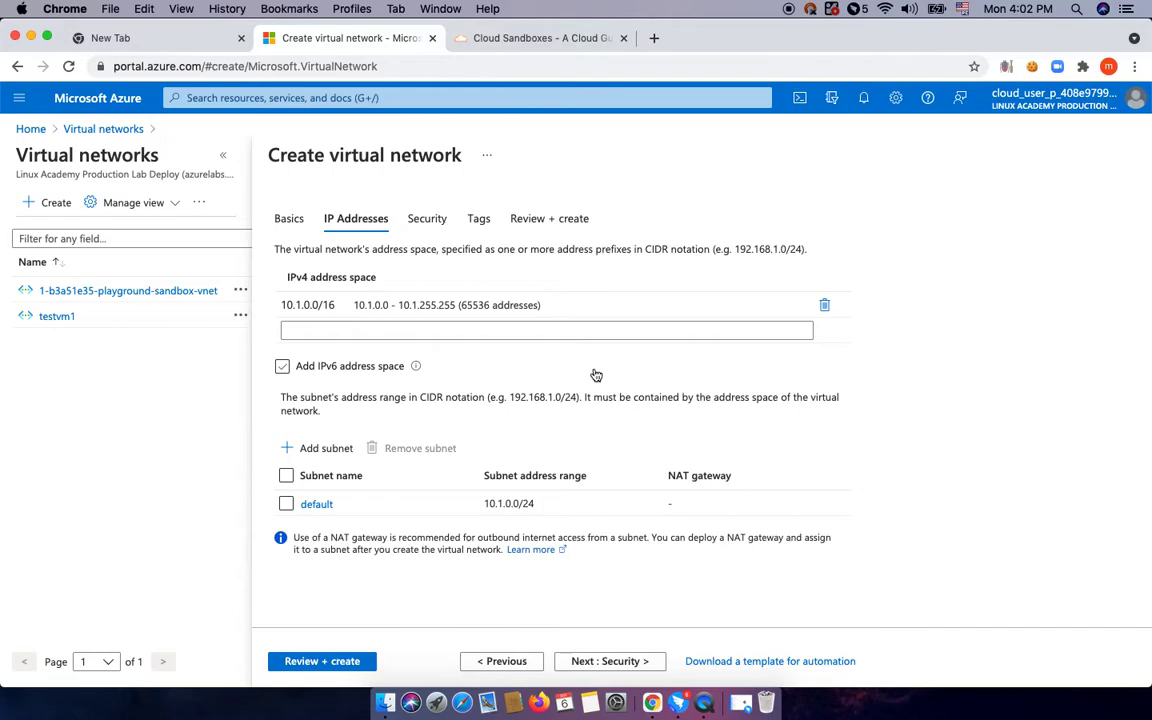
left_click(825, 305)
left_click(458, 309)
type("192.168.0.0")
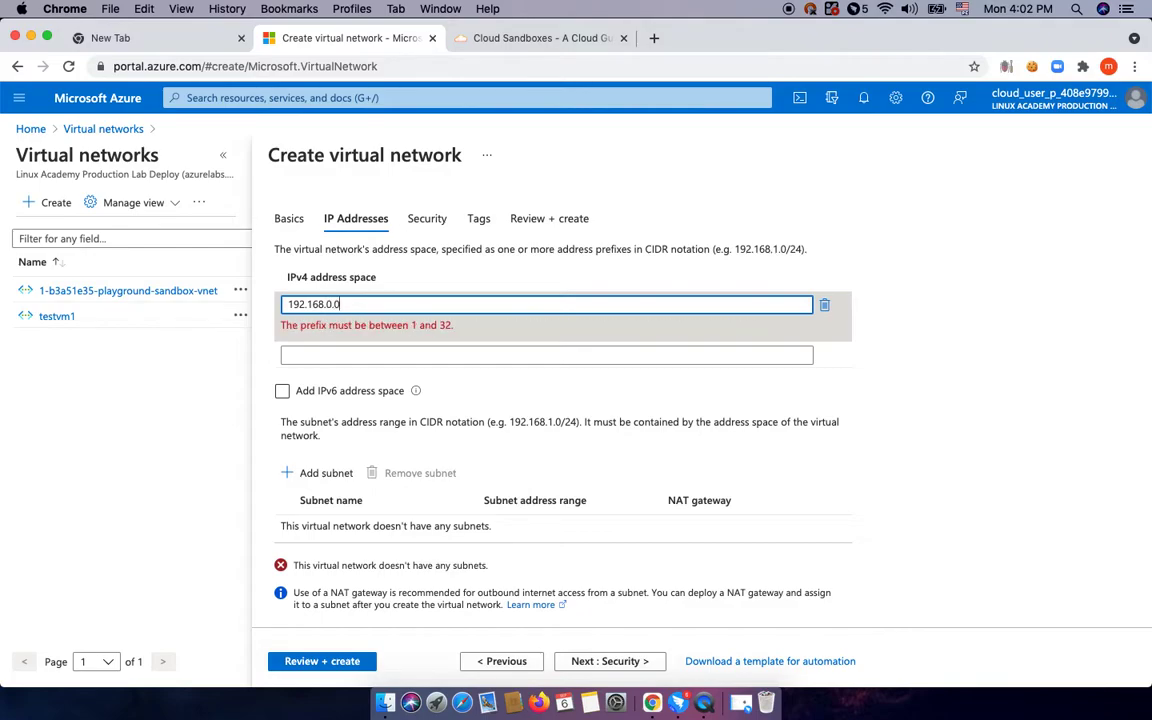
type("/16")
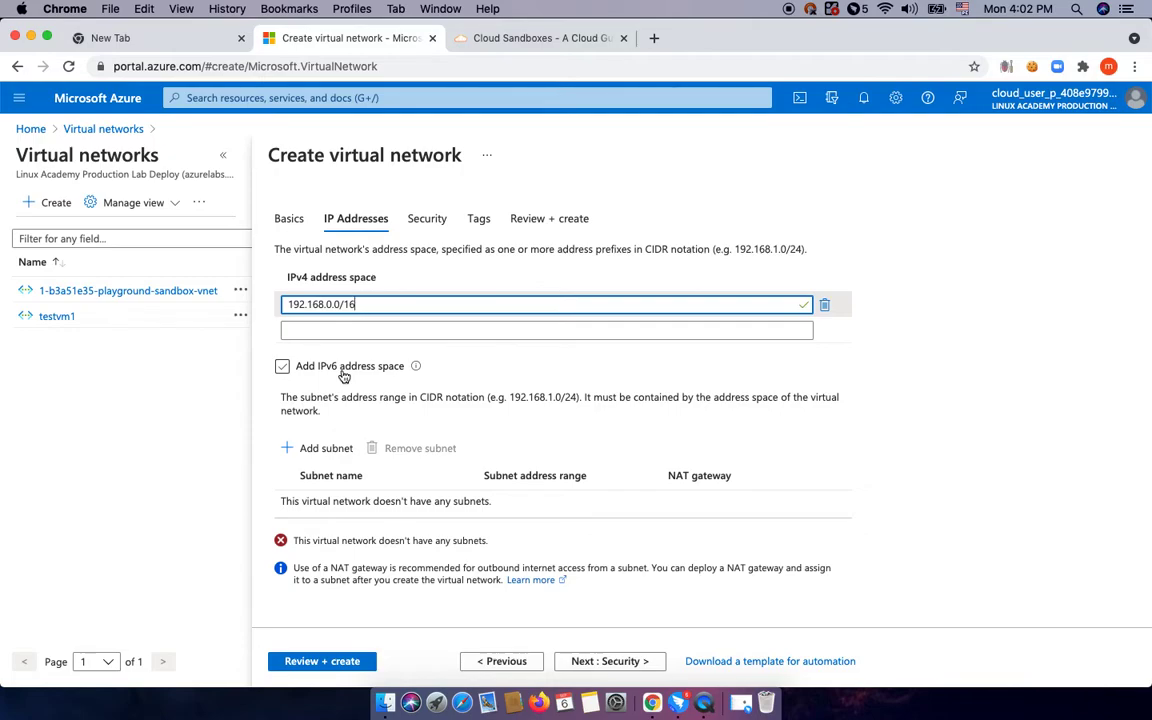
scroll(389, 430, "down", 1)
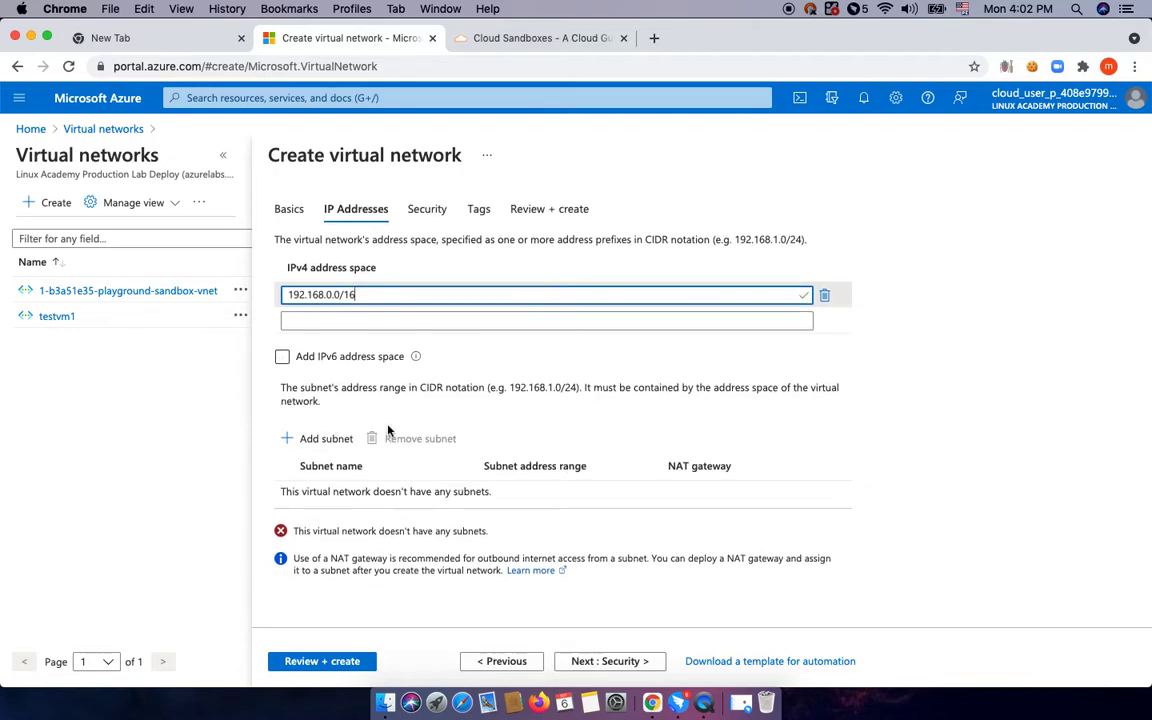
left_click(321, 440)
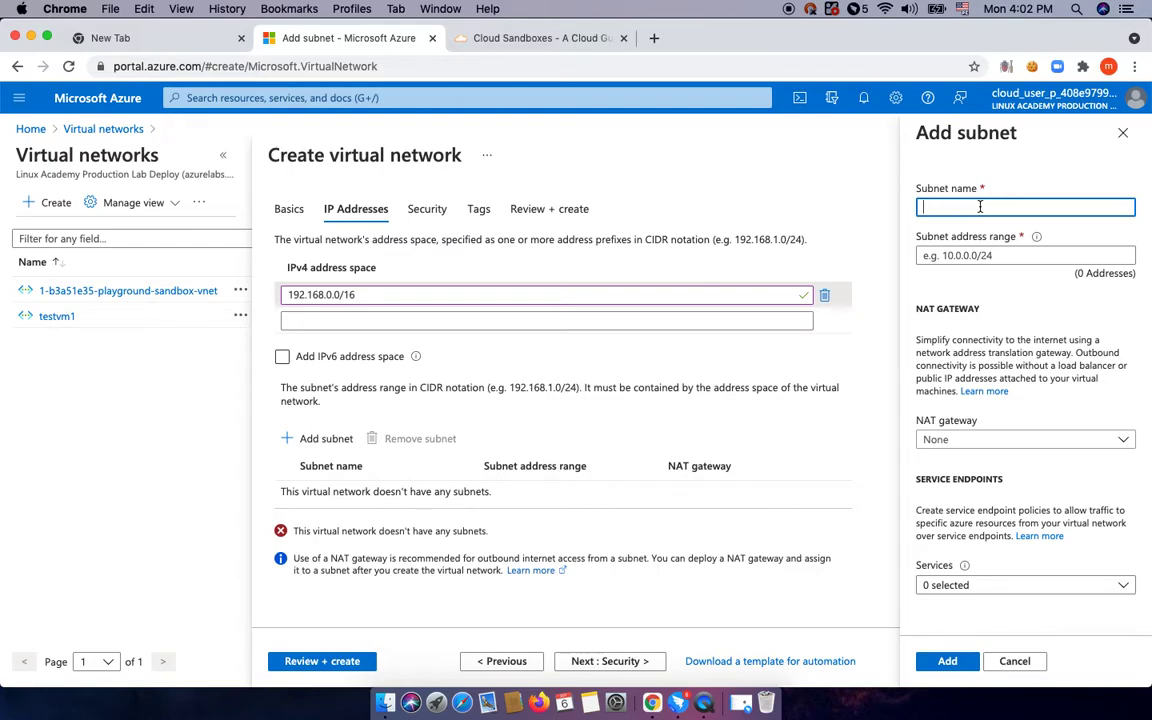
Add subnet sn0001-pub with range 192.168.0.0/24 to the network.
type("sn0001-pub")
left_click(999, 255)
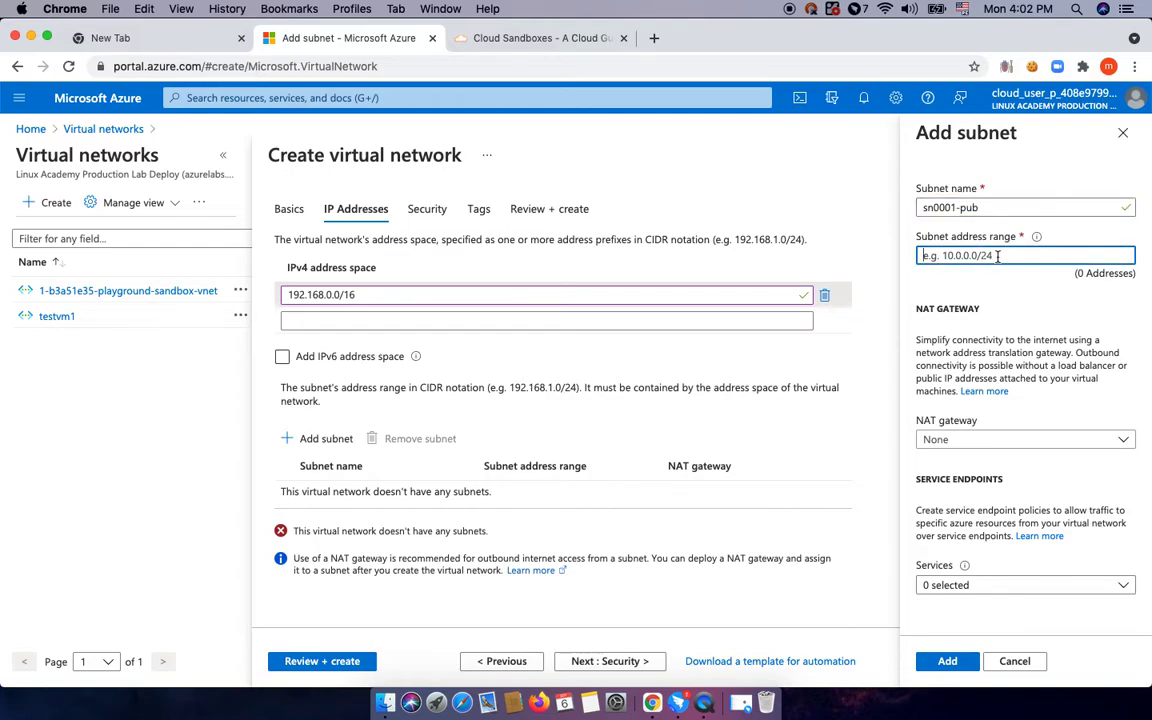
type("192.168.0")
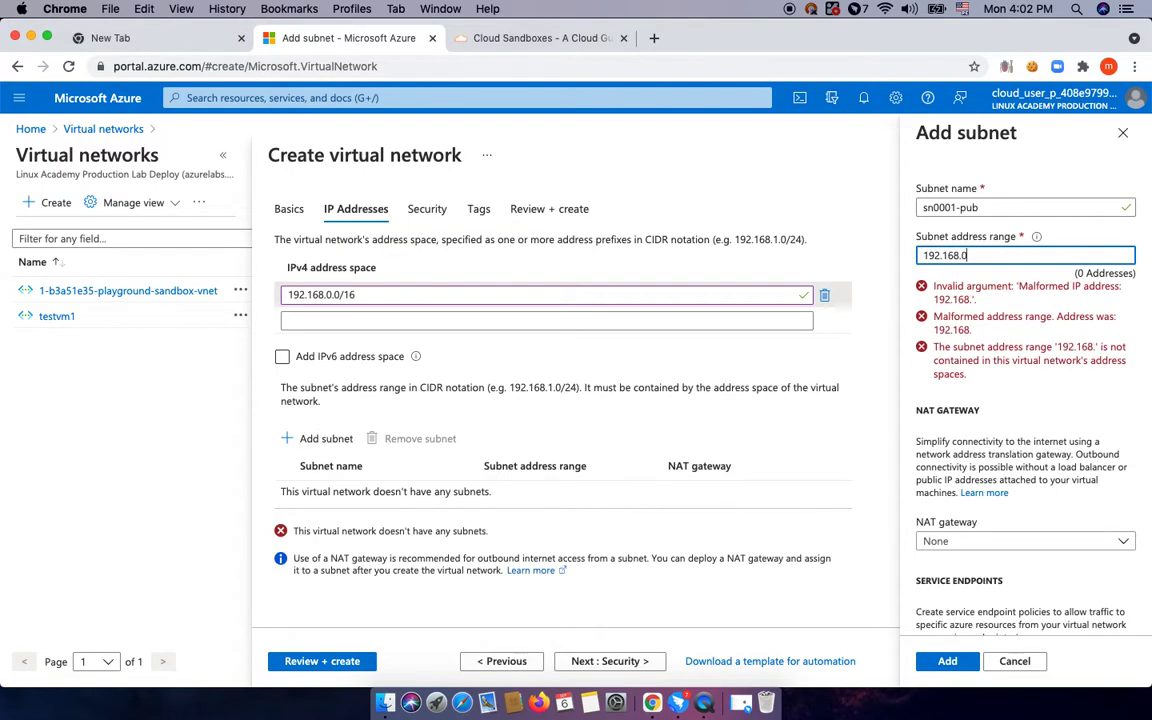
type(".0/24")
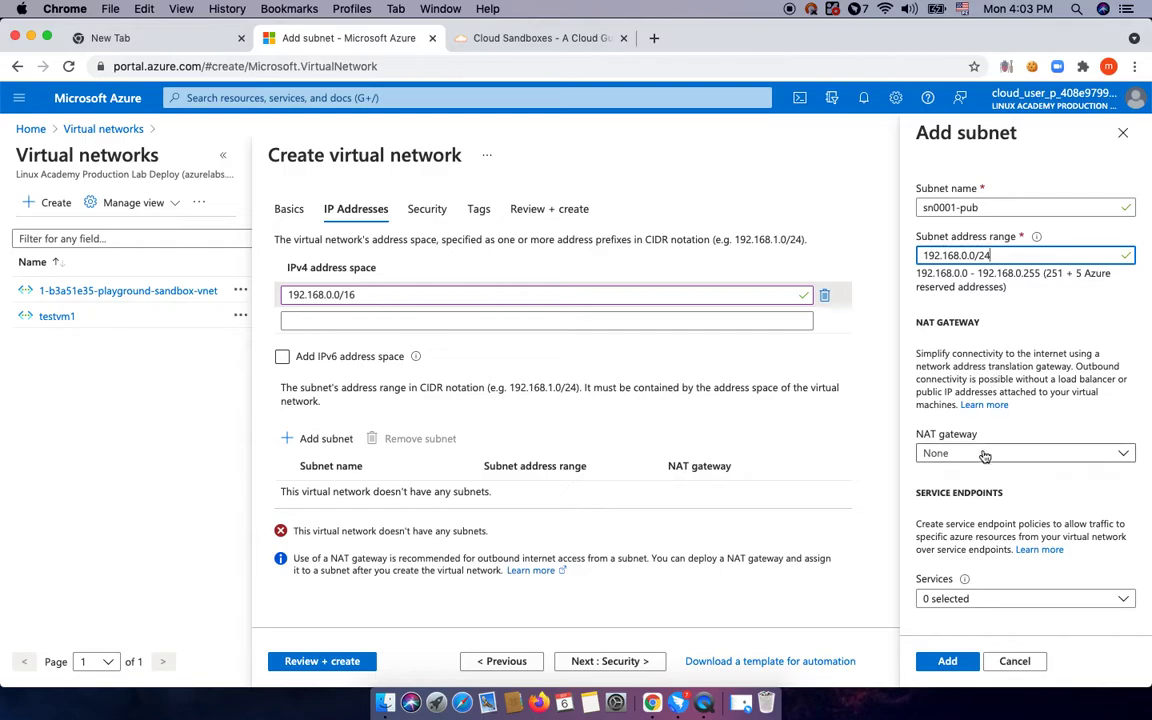
scroll(965, 452, "down", 1)
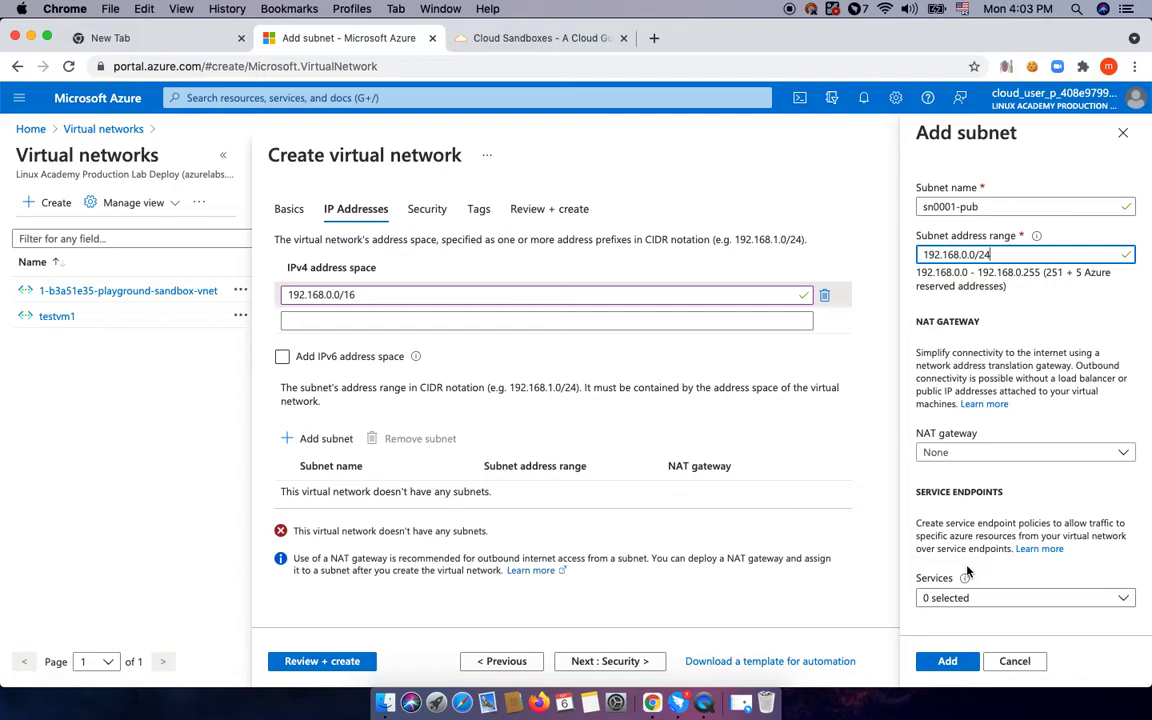
left_click(948, 663)
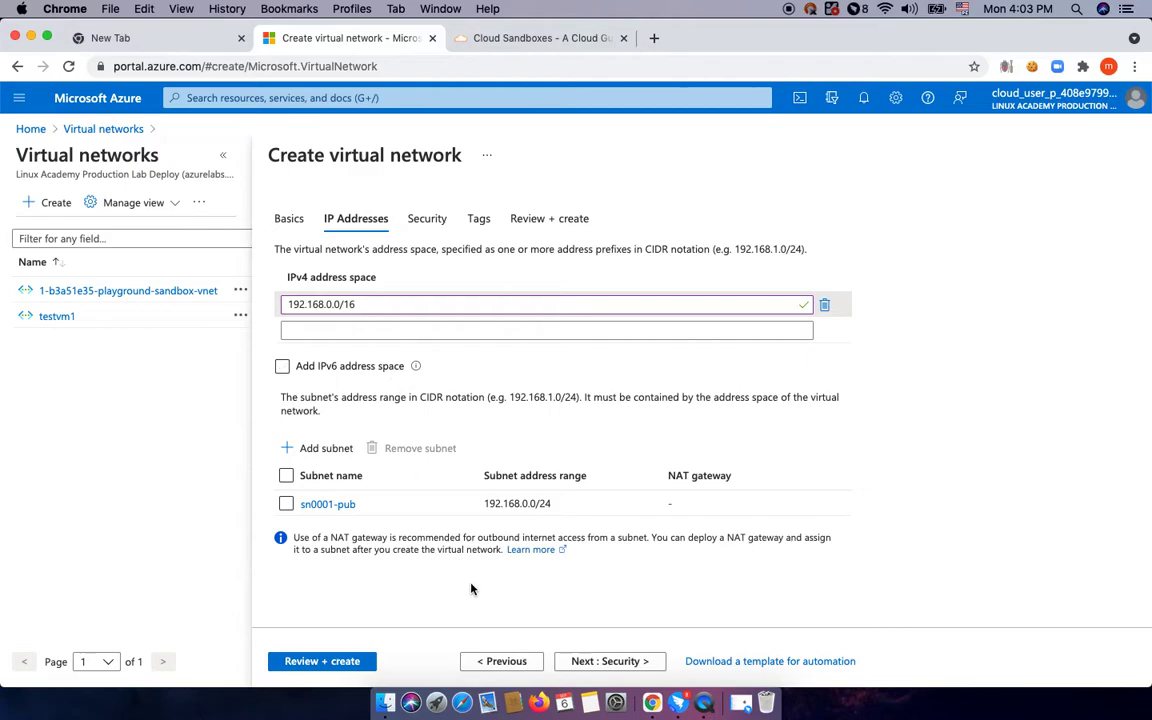
Add a Name tag with value prod-vnet and run the review until validation passes.
left_click(588, 662)
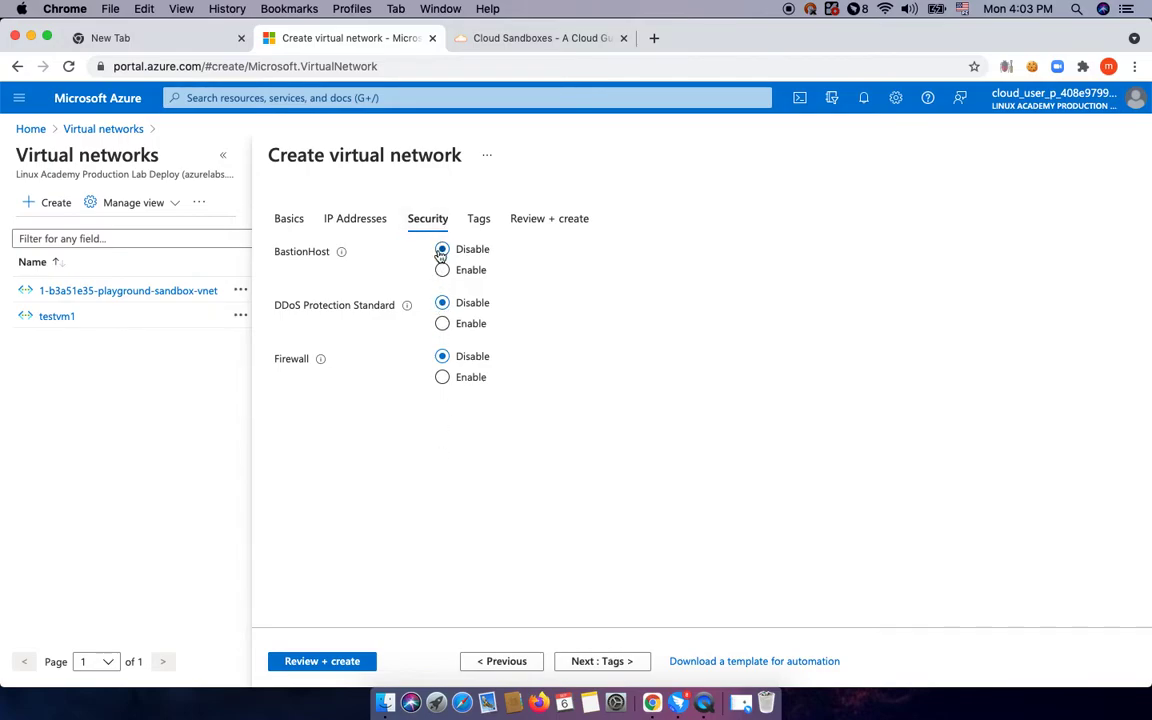
left_click(589, 664)
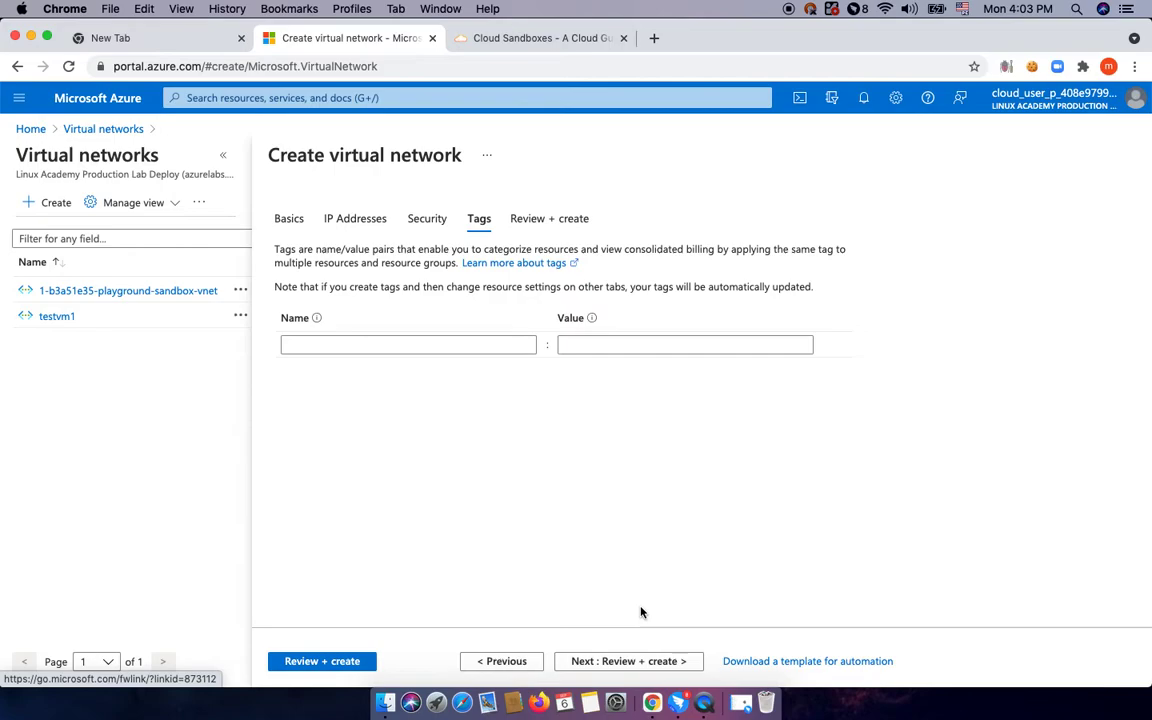
left_click(422, 347)
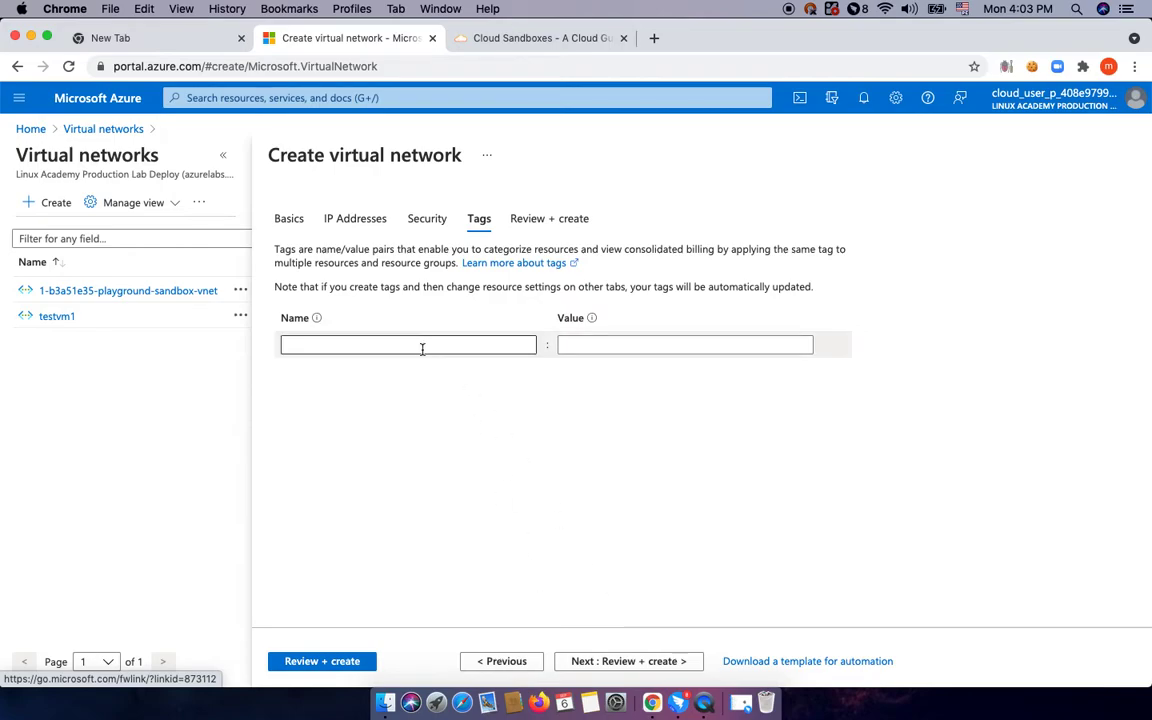
type("Name")
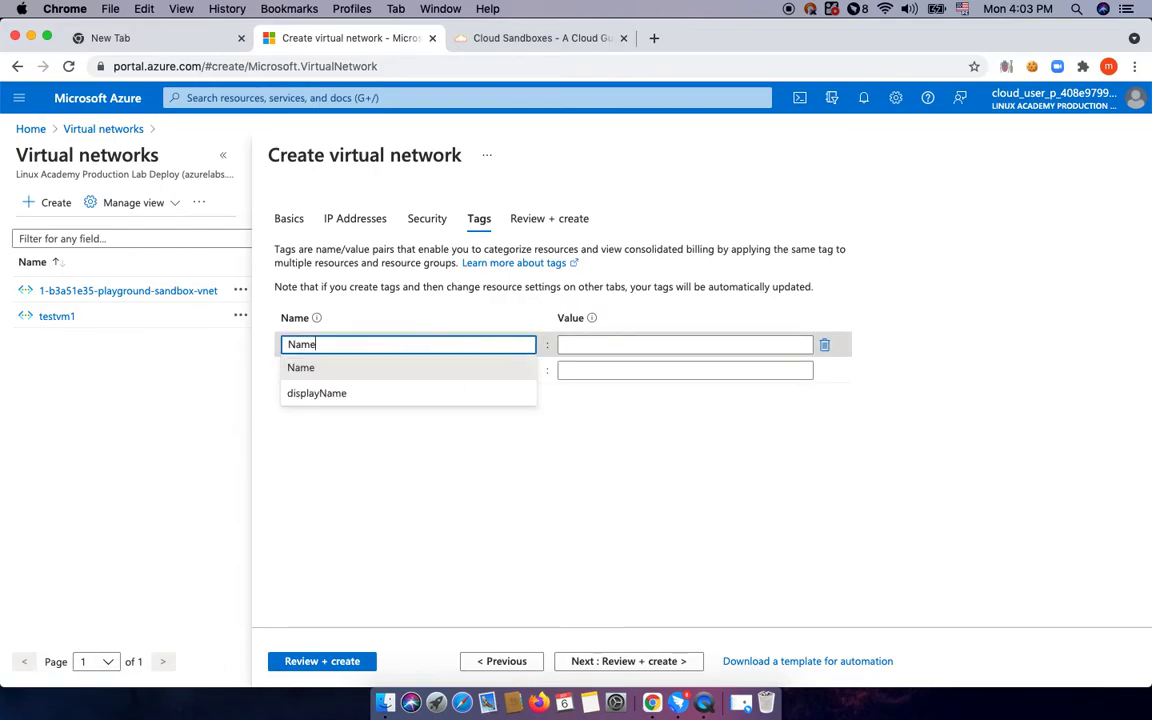
key("Tab")
type("pr")
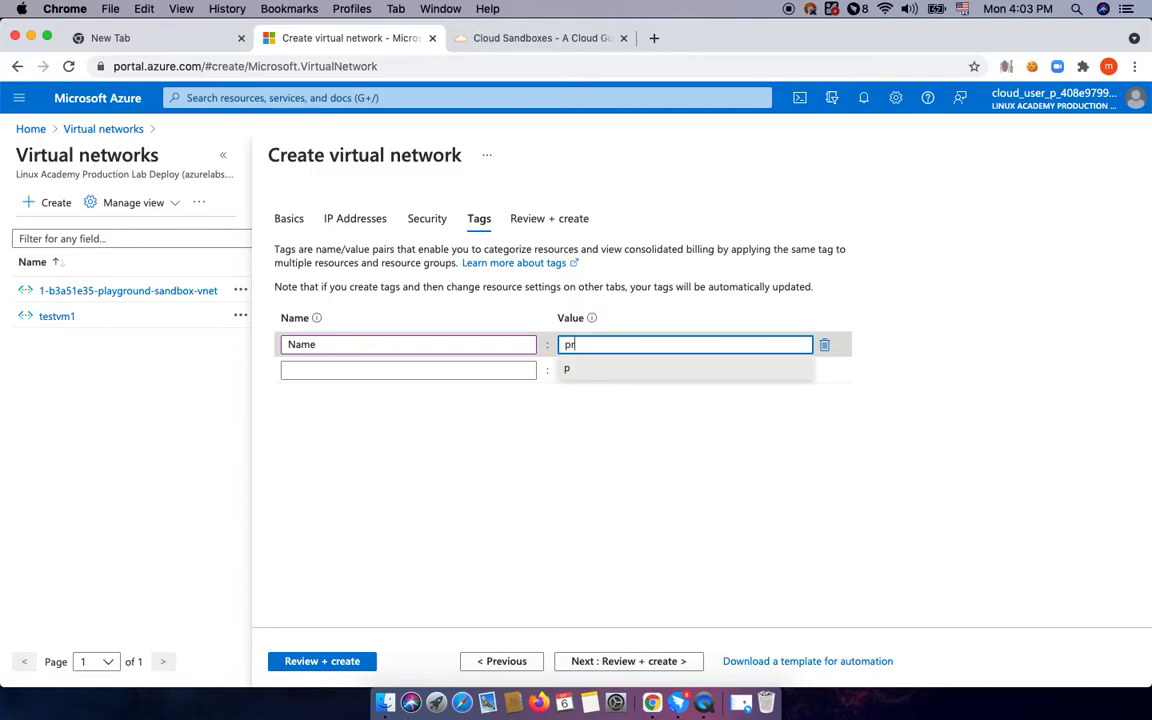
type("od-vnet")
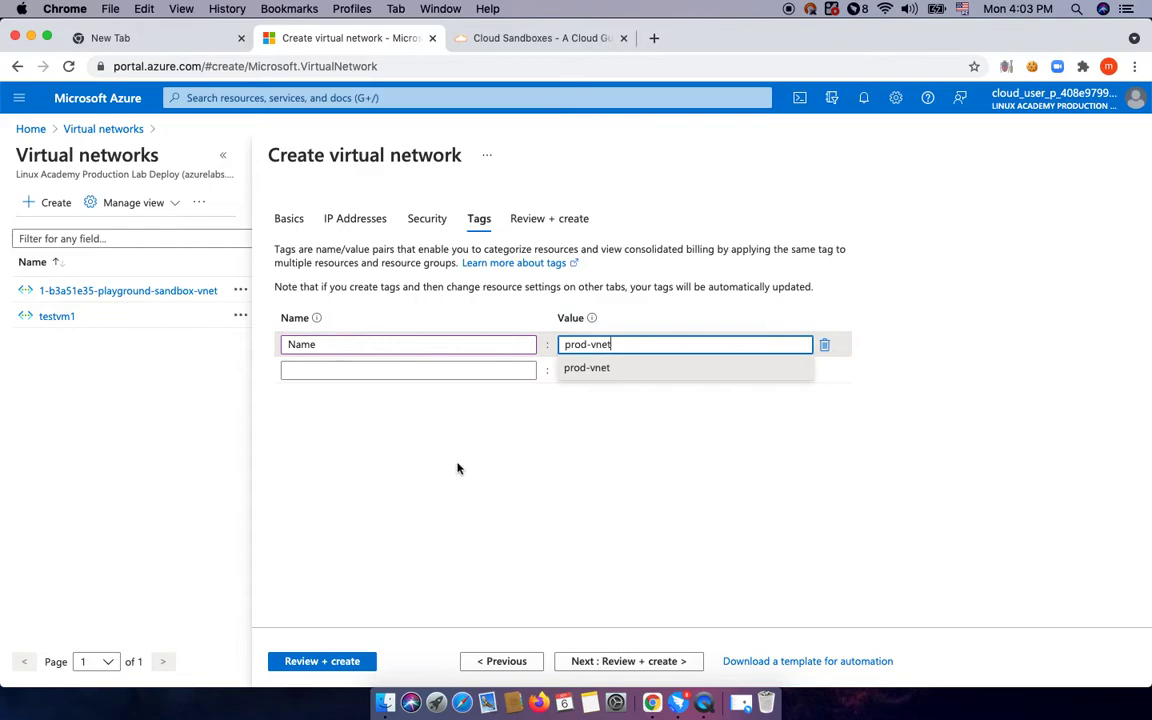
left_click(461, 493)
left_click(635, 661)
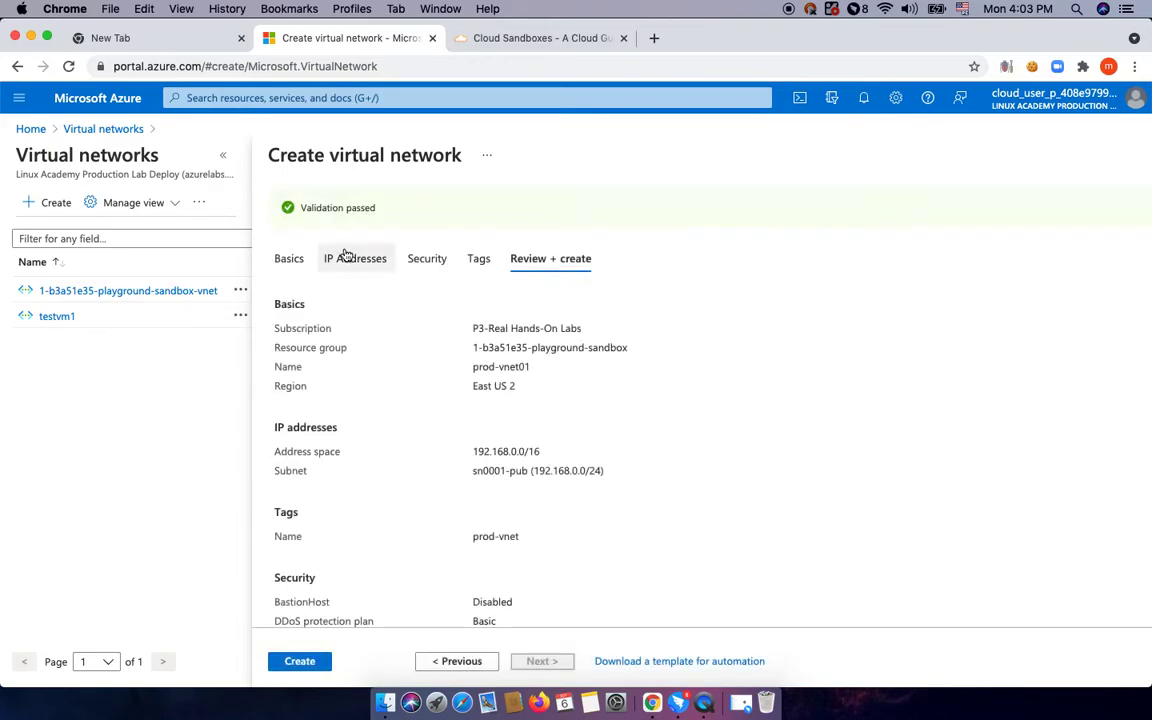
Create prod-vnet01 and follow its deployment from notifications to the completed deployment page.
left_click(300, 661)
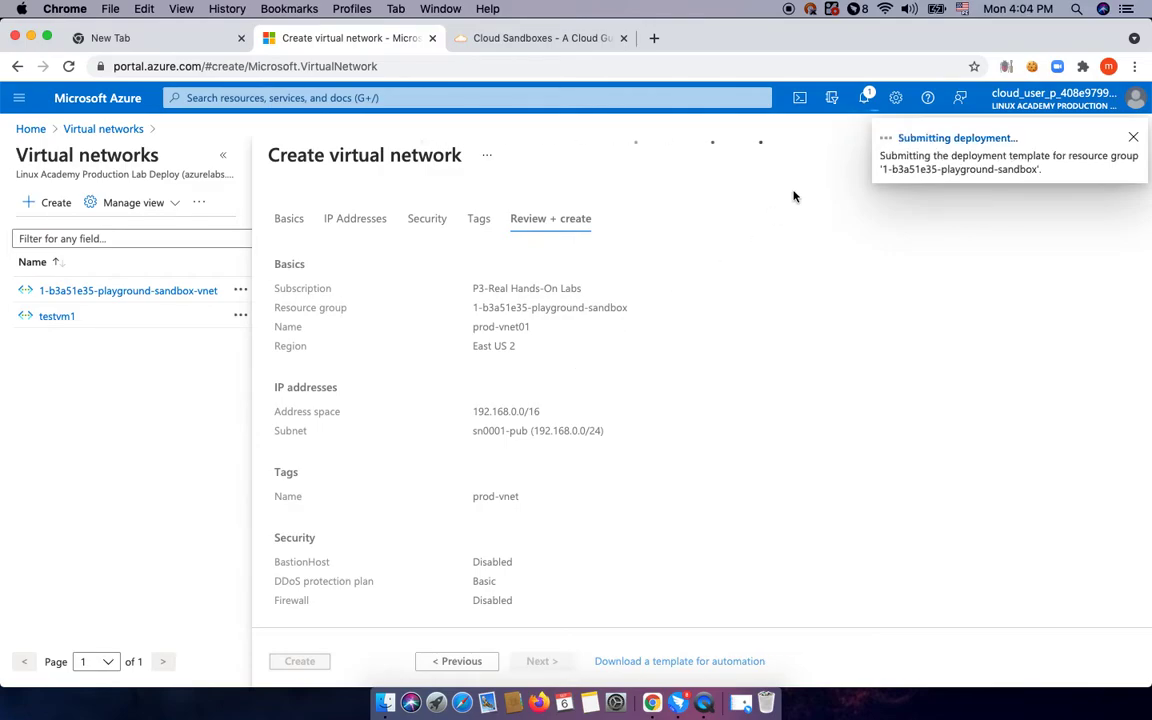
left_click(866, 97)
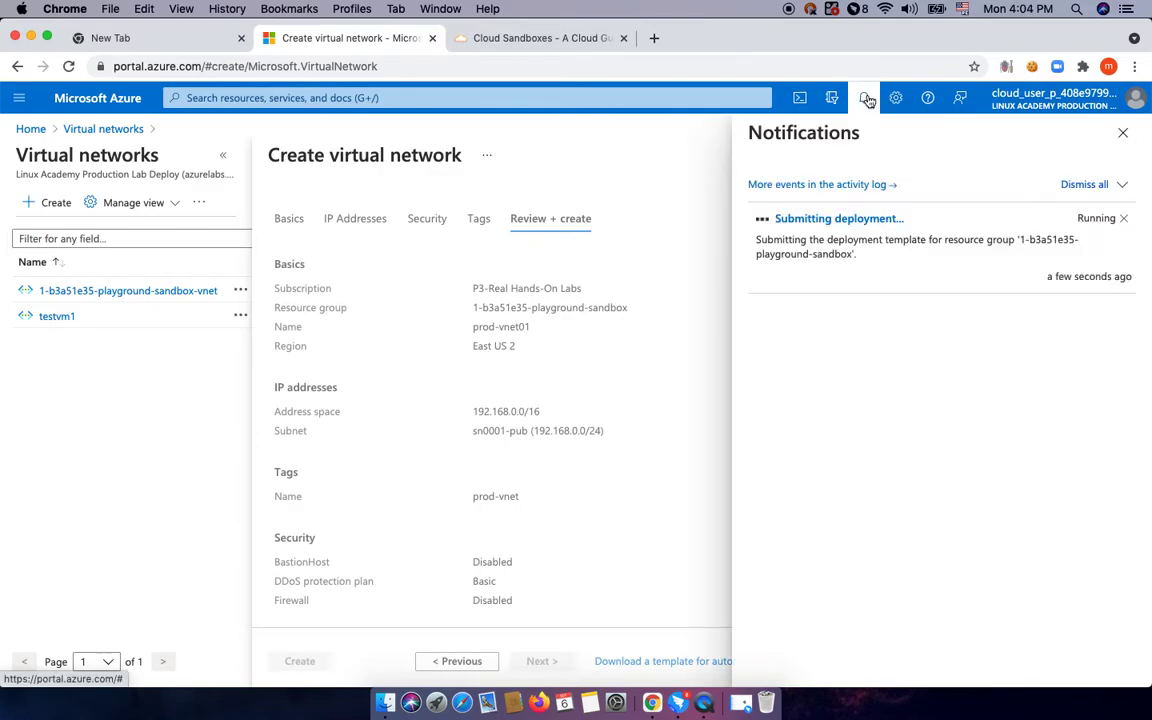
left_click(845, 218)
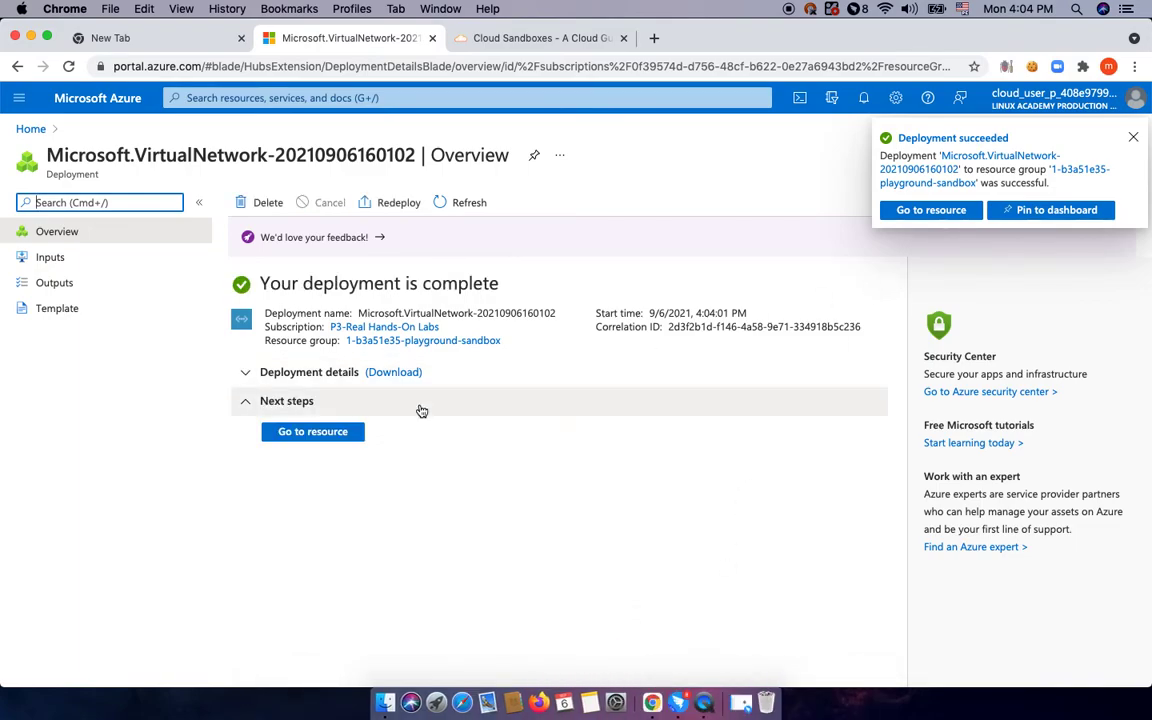
Go to prod-vnet01, look at DNS servers and Connected devices, then open its Subnets page.
left_click(340, 436)
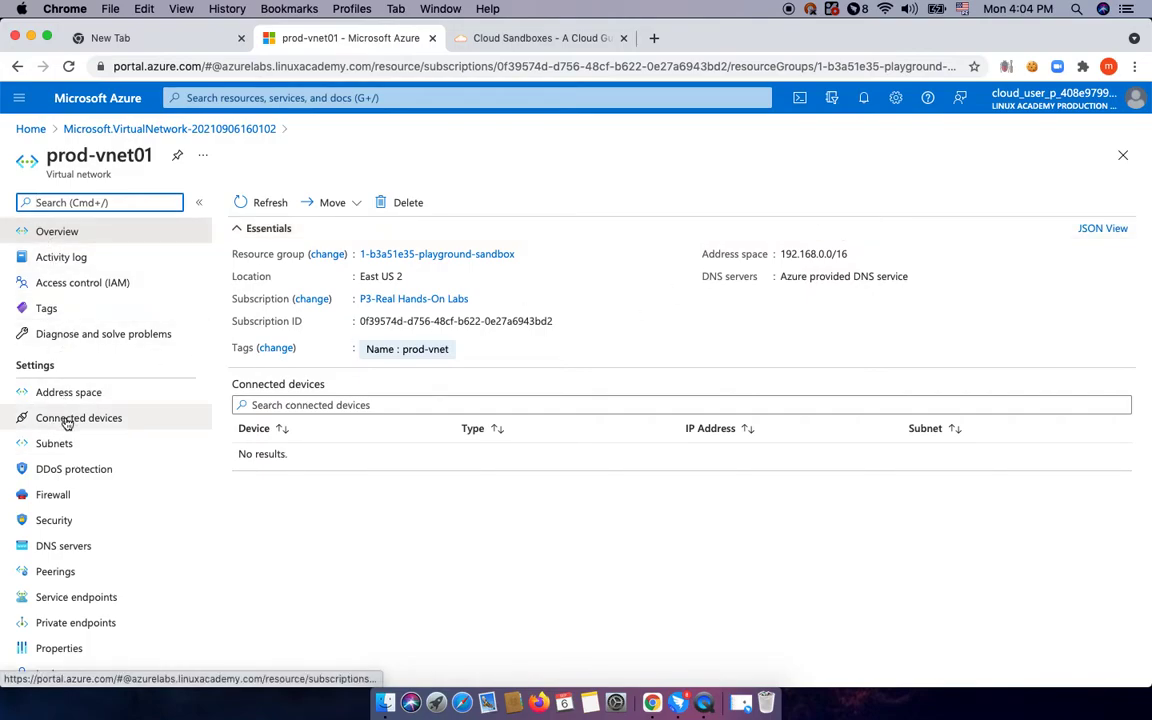
left_click(58, 545)
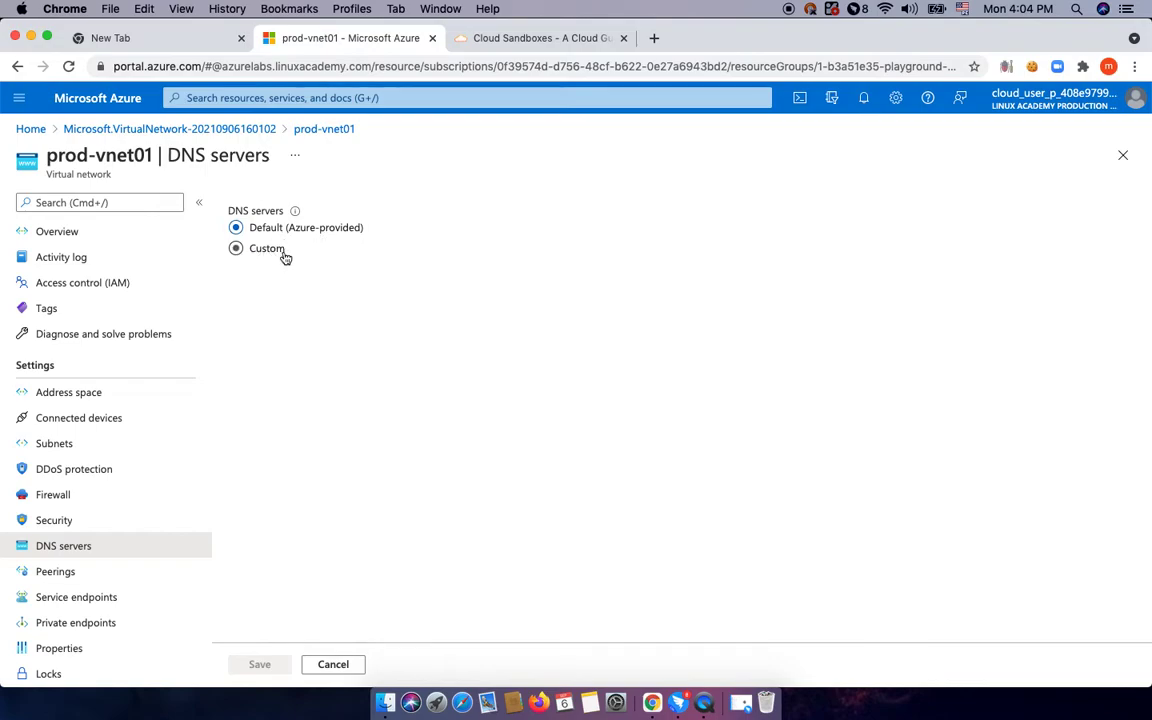
left_click(52, 448)
left_click(72, 420)
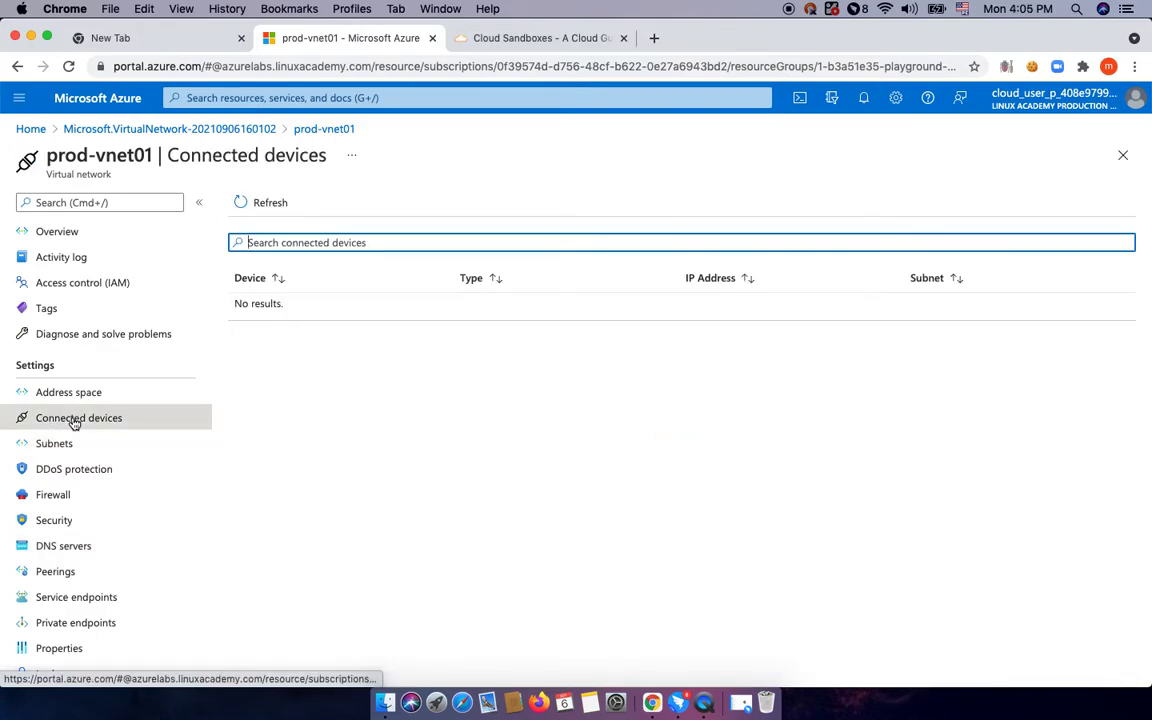
left_click(60, 443)
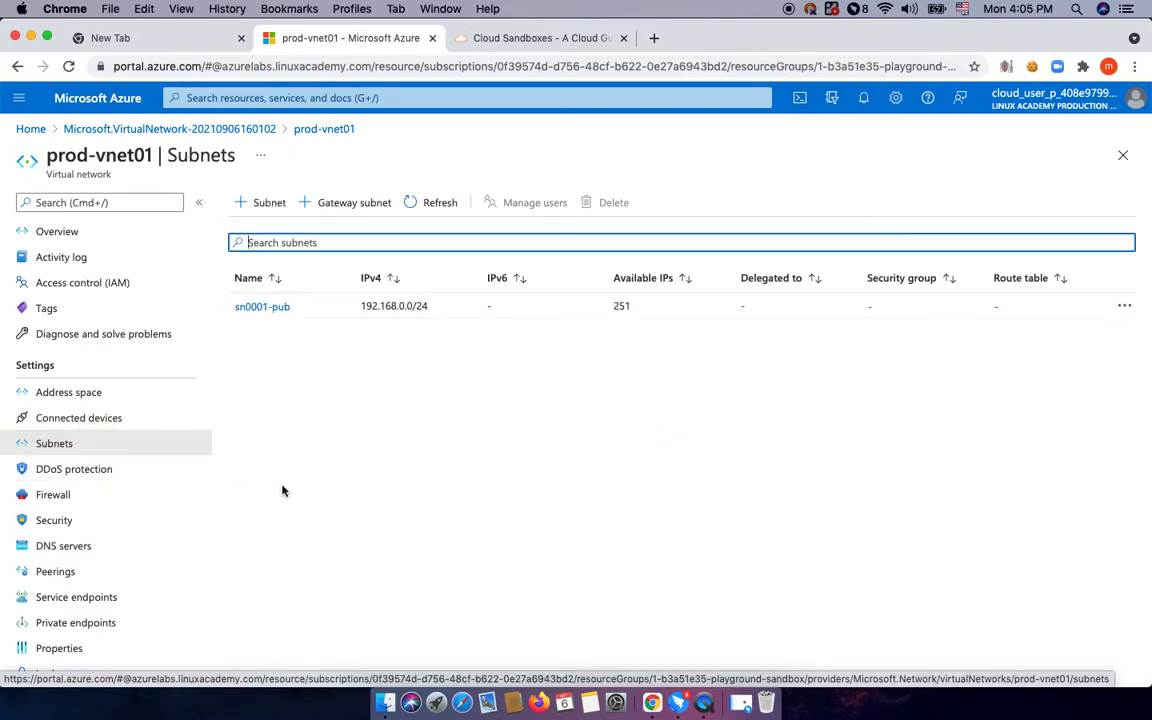
Add subnet sn002-priv01 at 192.168.1.0/24 with network security group None.
left_click(265, 204)
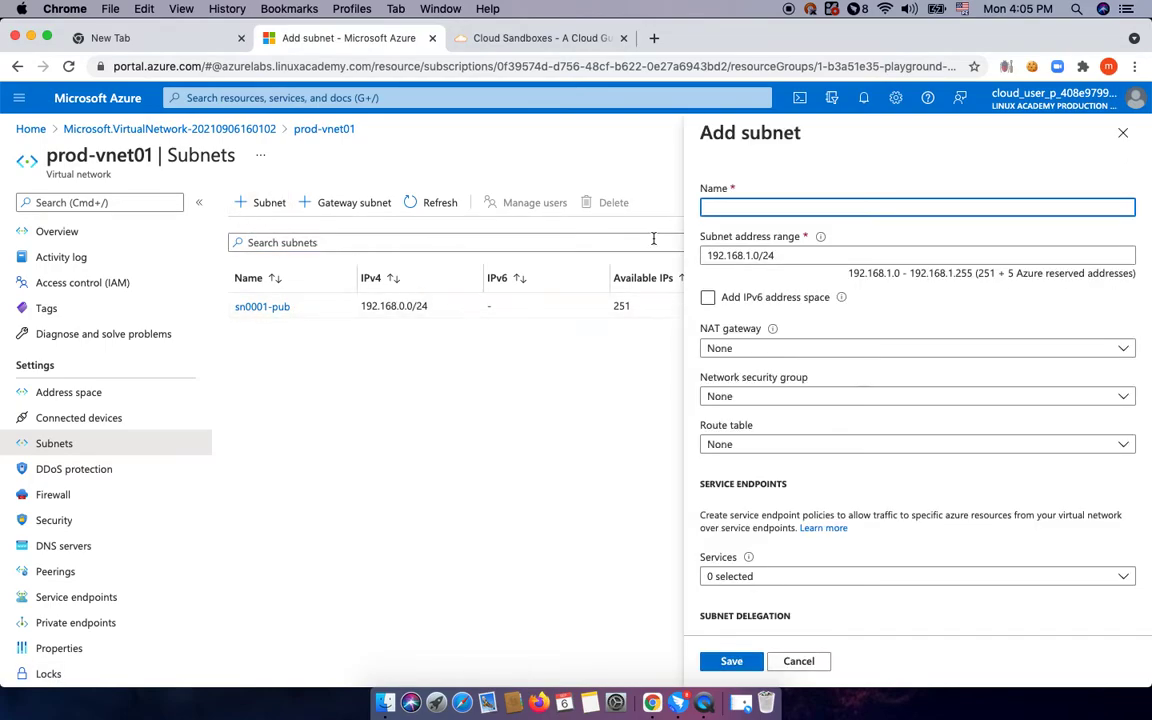
left_click(766, 256)
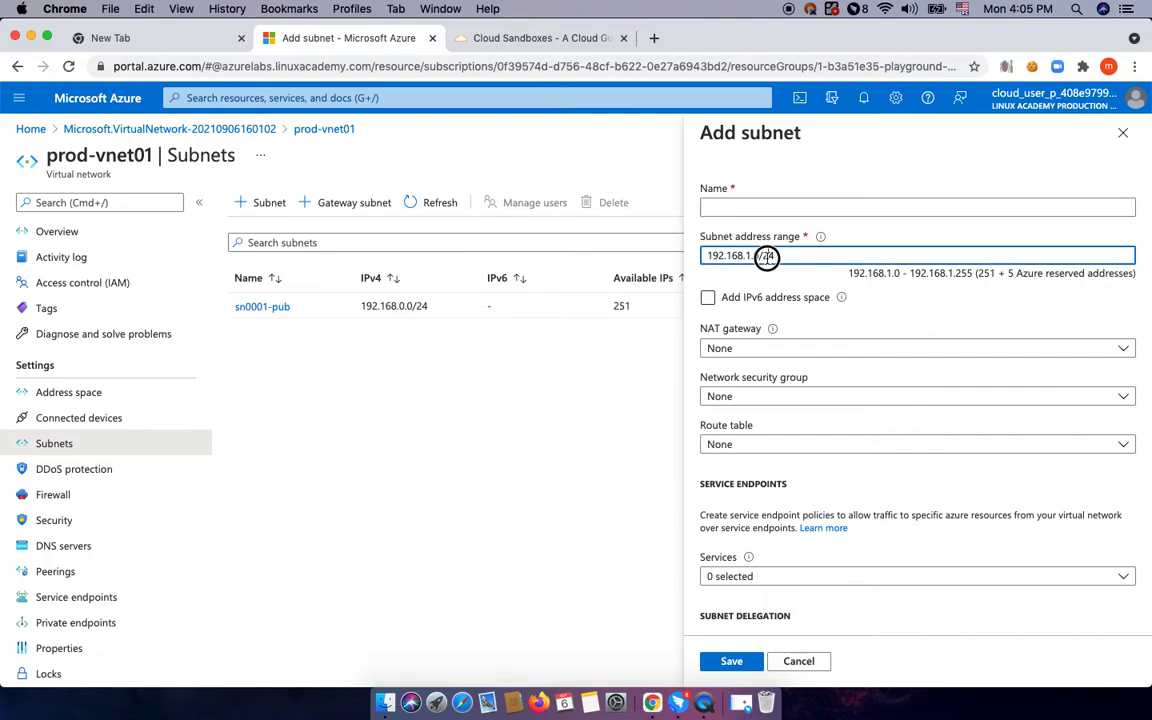
left_click(740, 209)
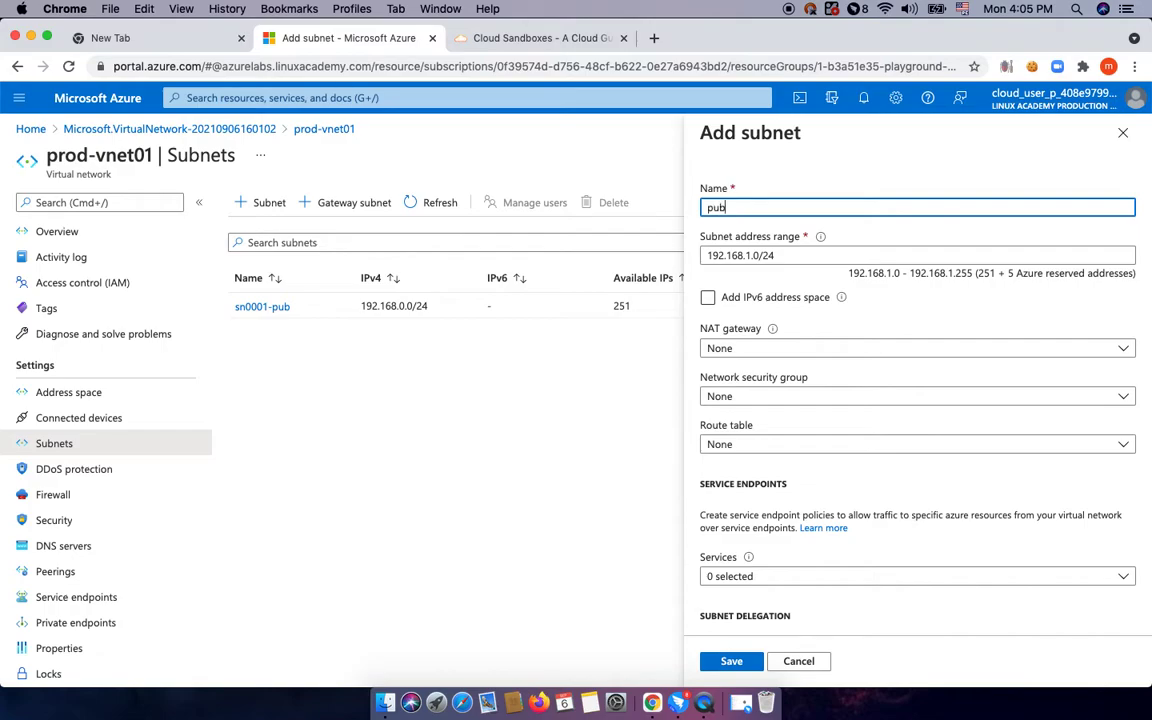
type("sn")
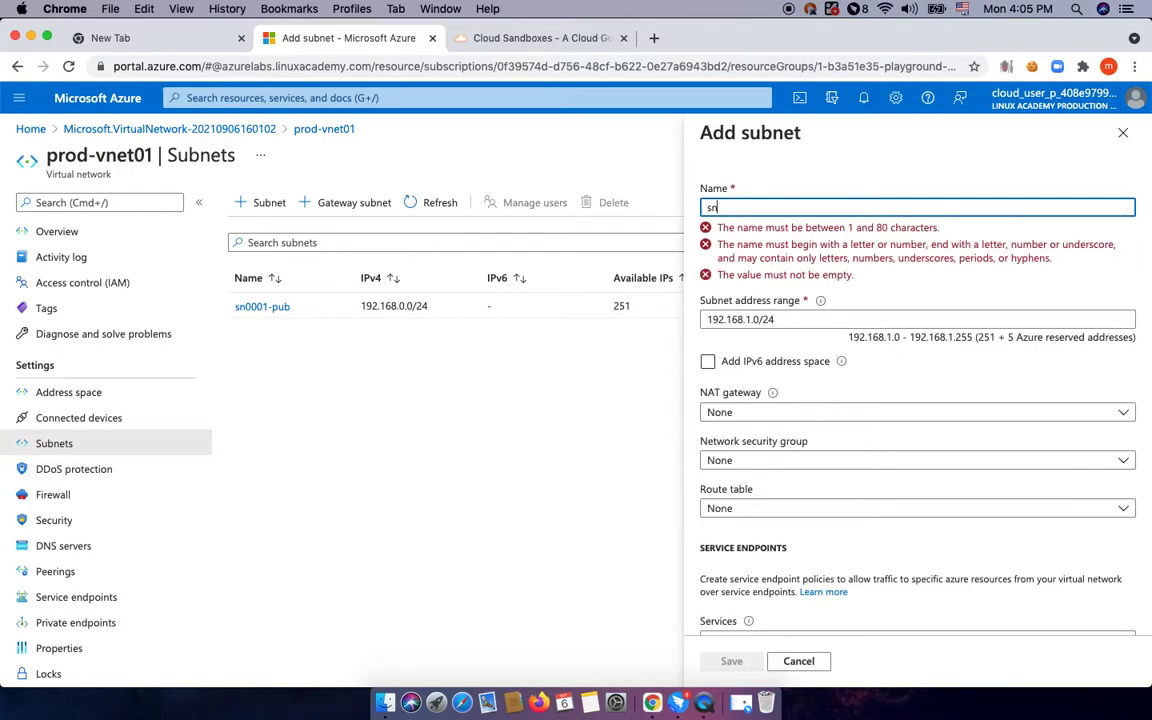
type("002-priv01")
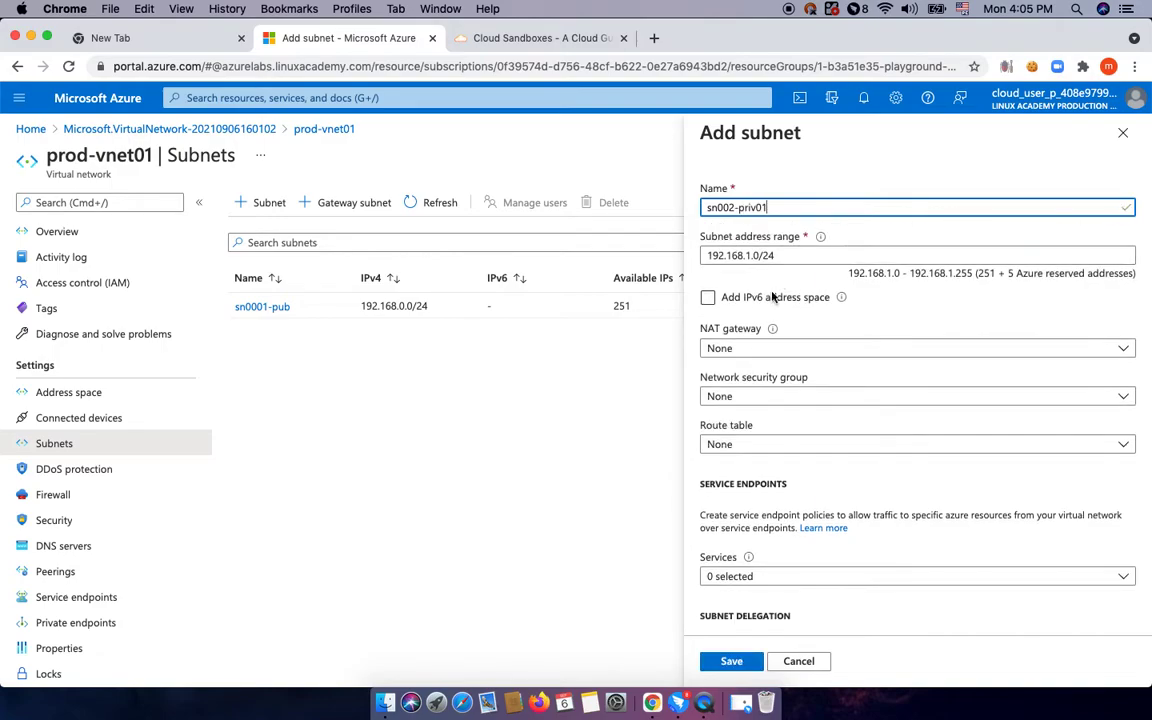
left_click(749, 256)
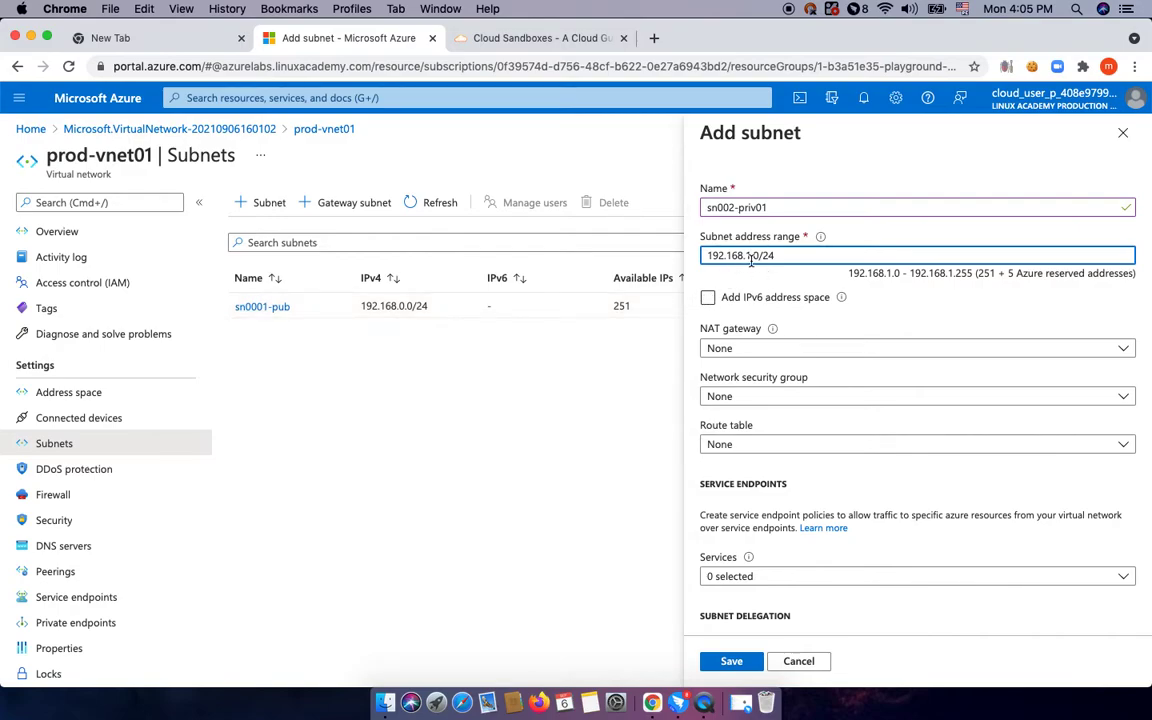
left_click(748, 398)
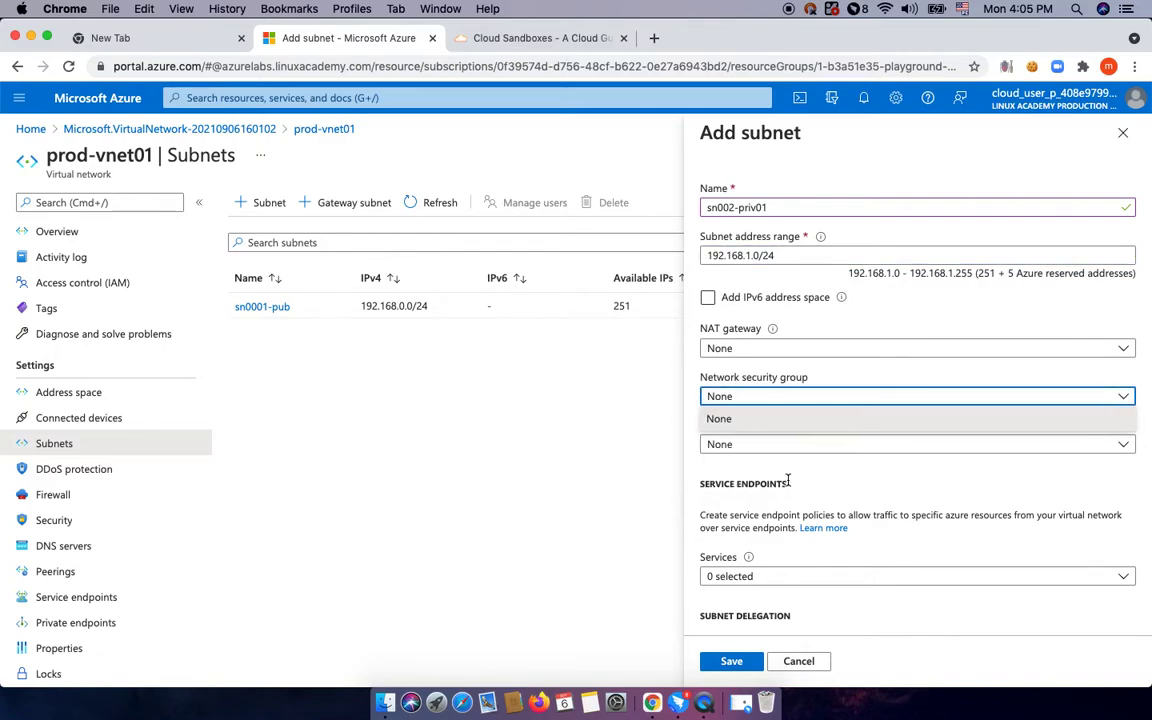
left_click(827, 482)
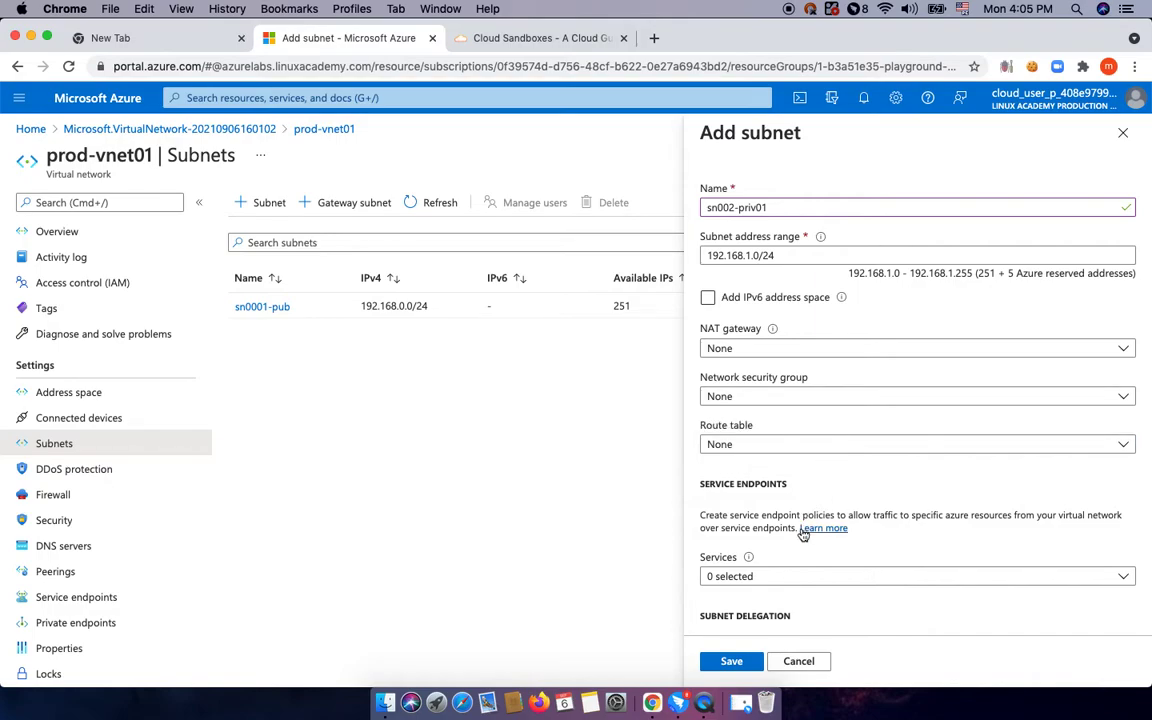
left_click(735, 662)
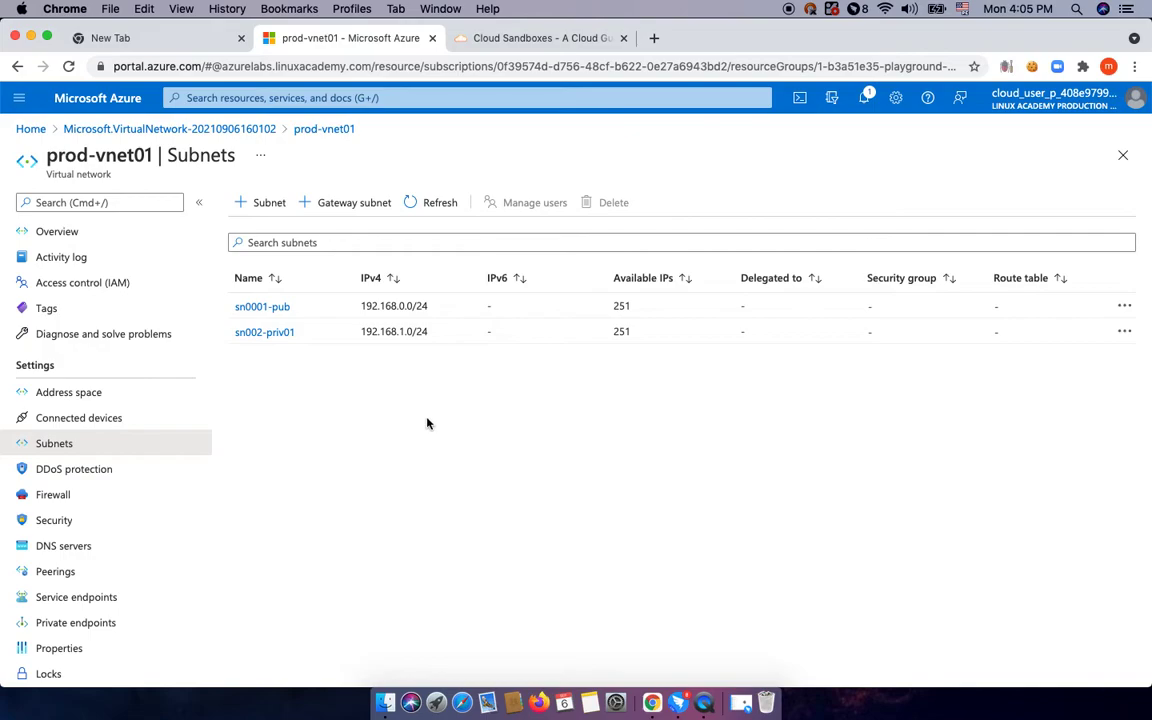
Scroll through prod-vnet01's resource menu while sn002-priv01 finishes being added.
scroll(86, 575, "down", 5)
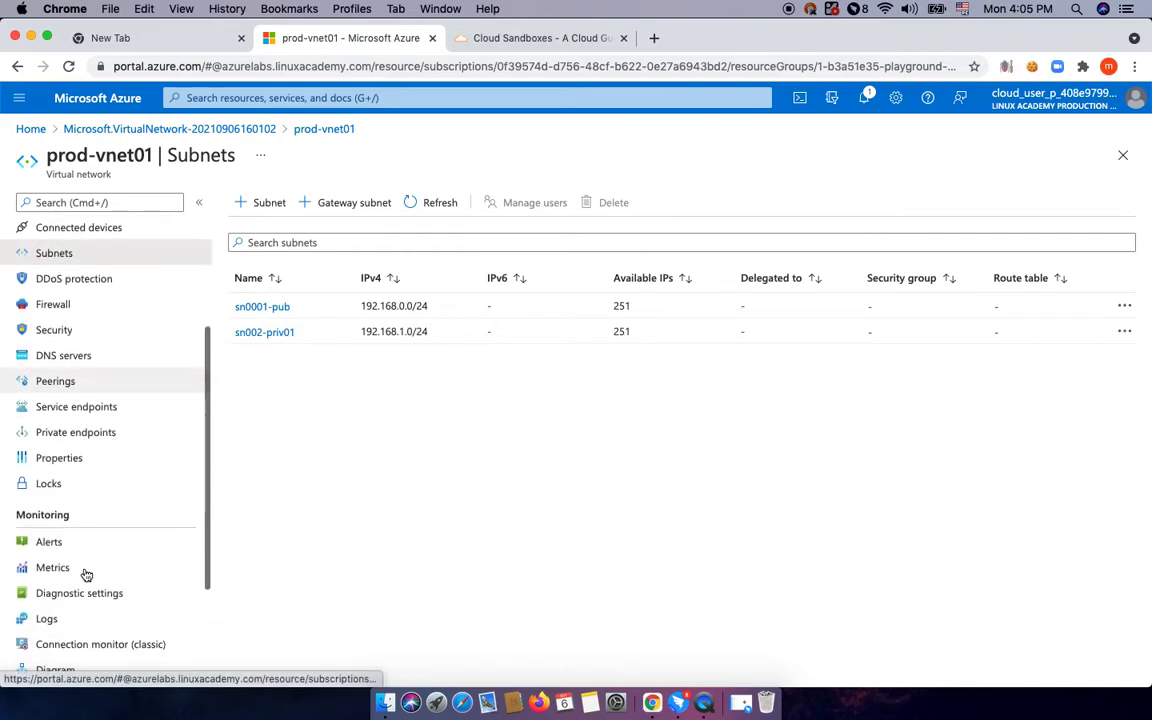
scroll(86, 575, "down", 2)
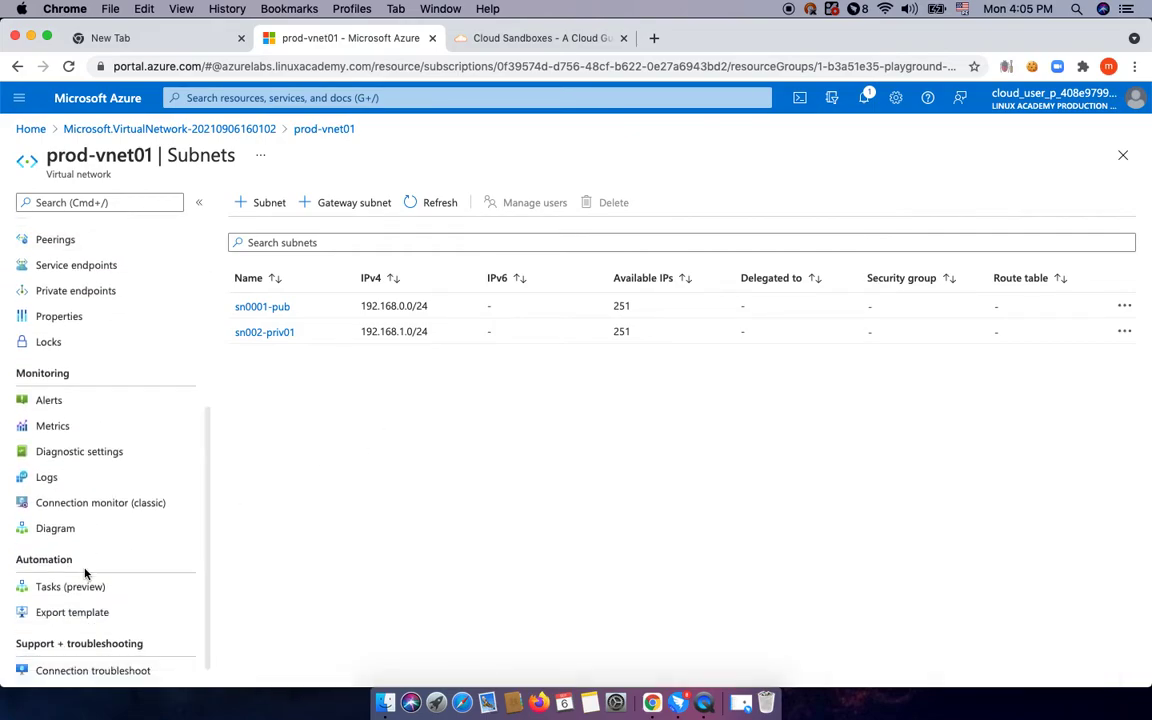
scroll(86, 575, "up", 6)
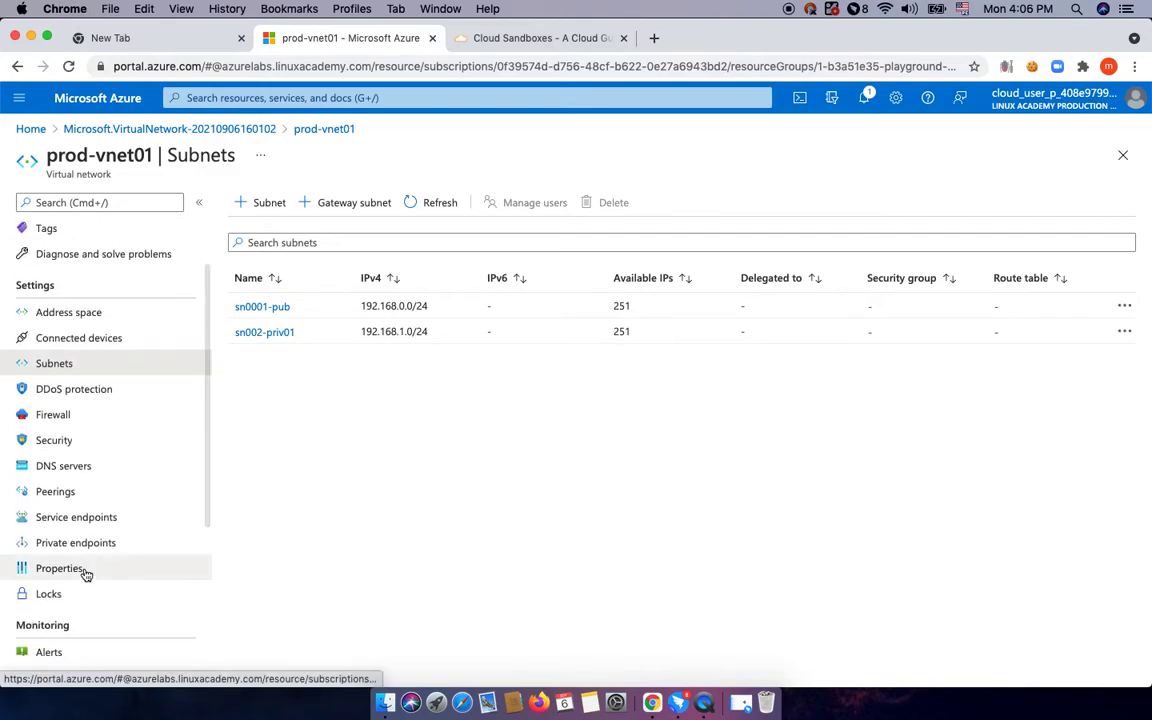
scroll(86, 575, "up", 2)
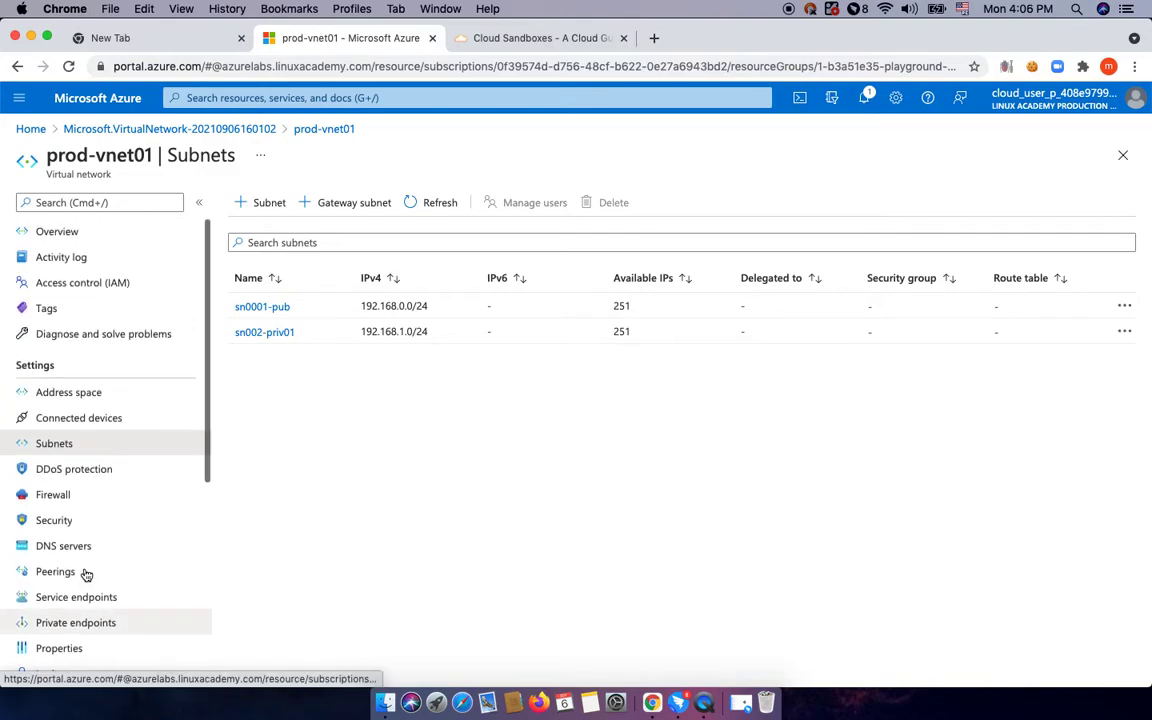
Search 'net', open the Network security groups list, and start a new group with + Create.
left_click(368, 98)
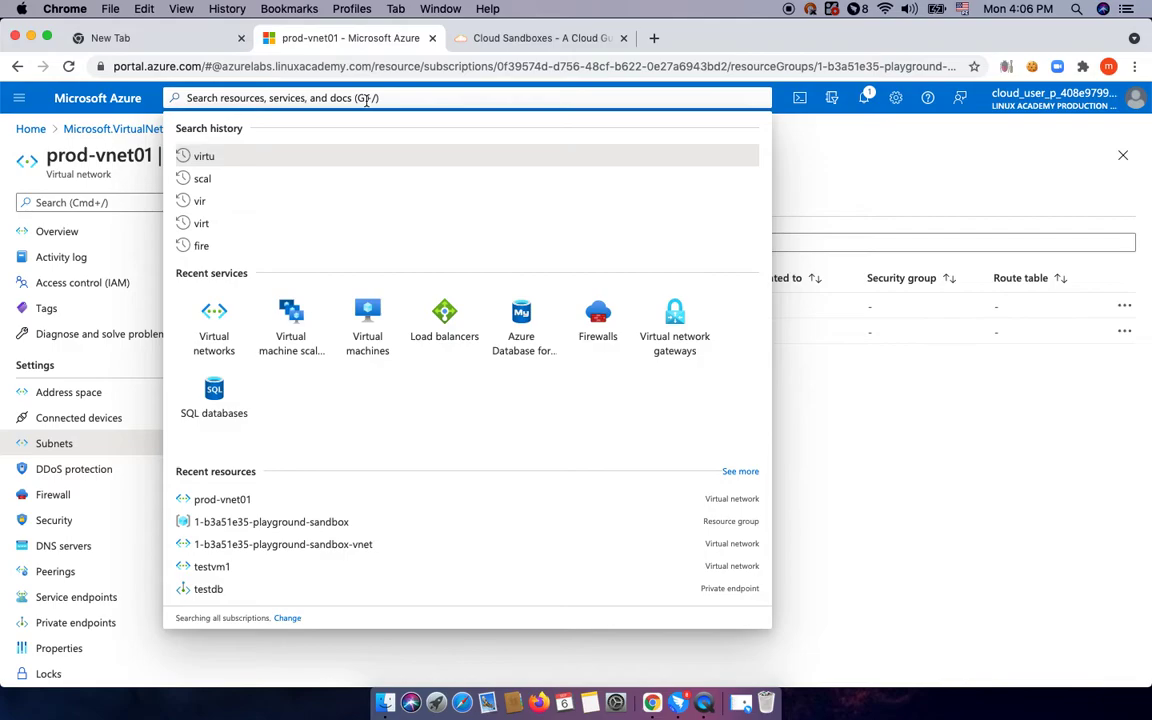
type("net")
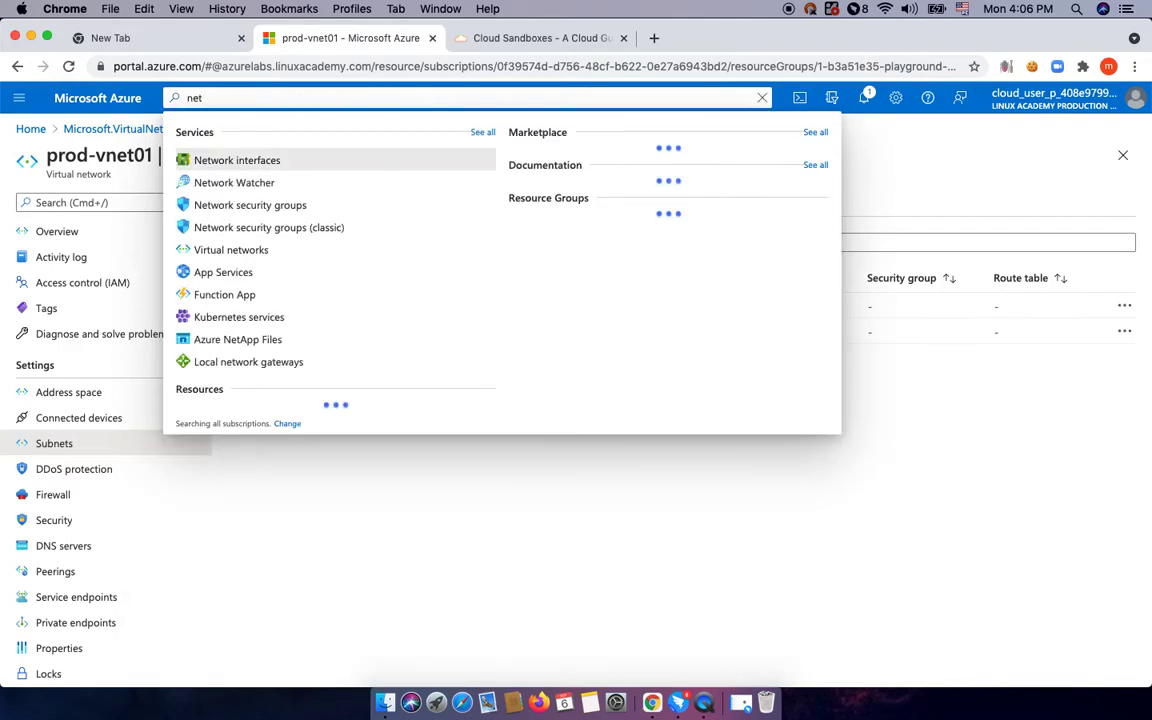
left_click(290, 207)
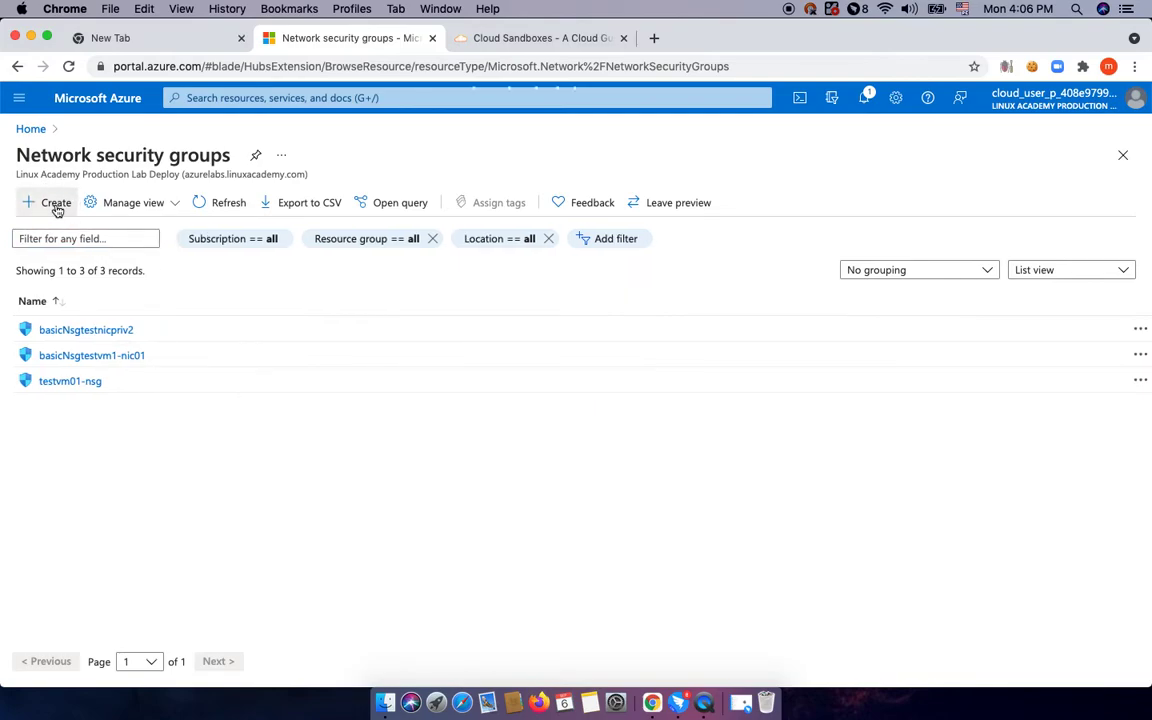
left_click(56, 203)
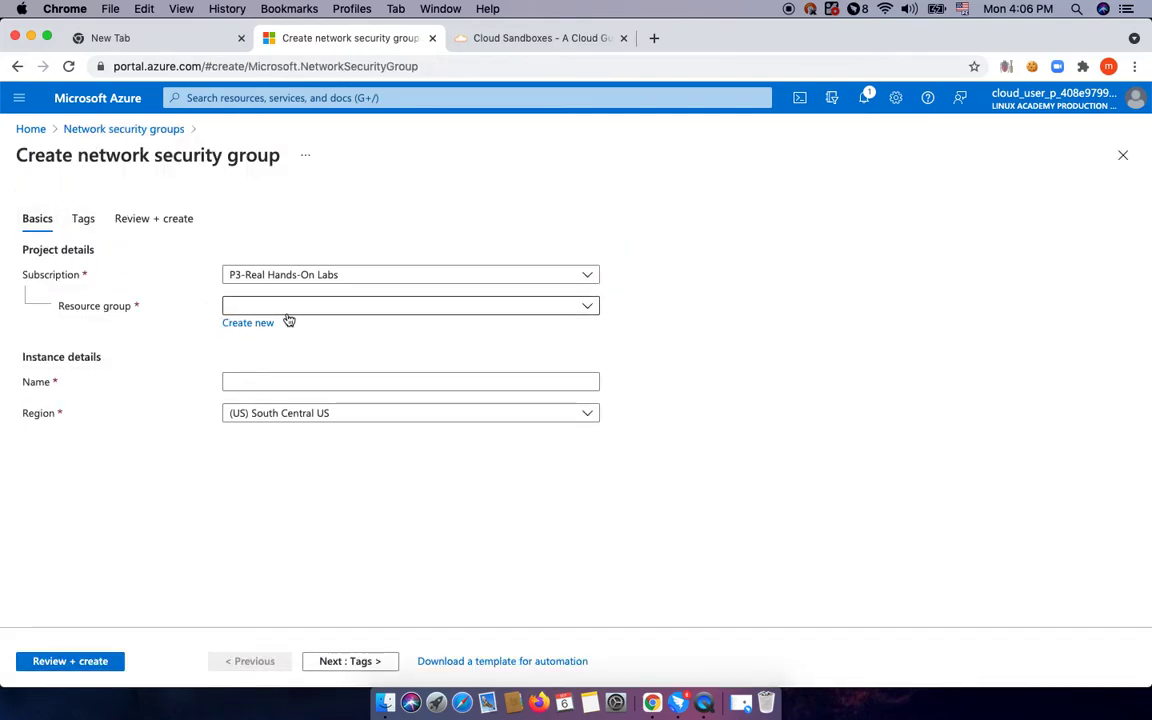
Set the new network security group's basics: sandbox resource group, name nsg001-pub, region (US) East US 2.
left_click(288, 312)
left_click(290, 363)
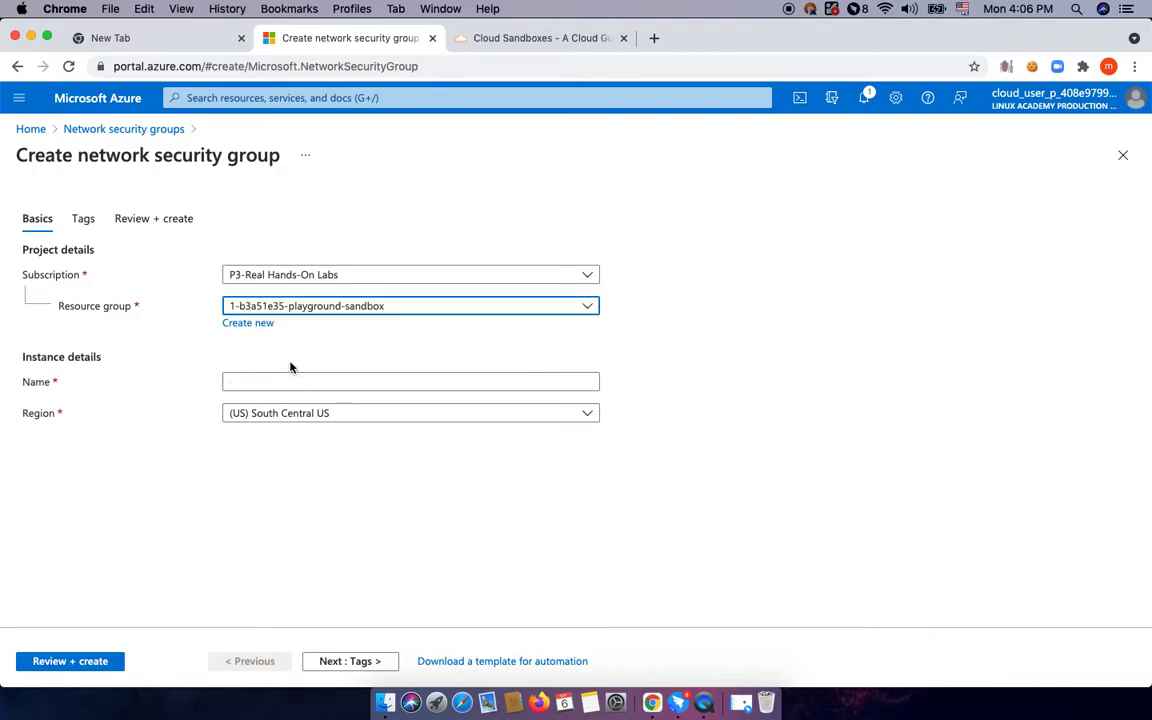
left_click(275, 382)
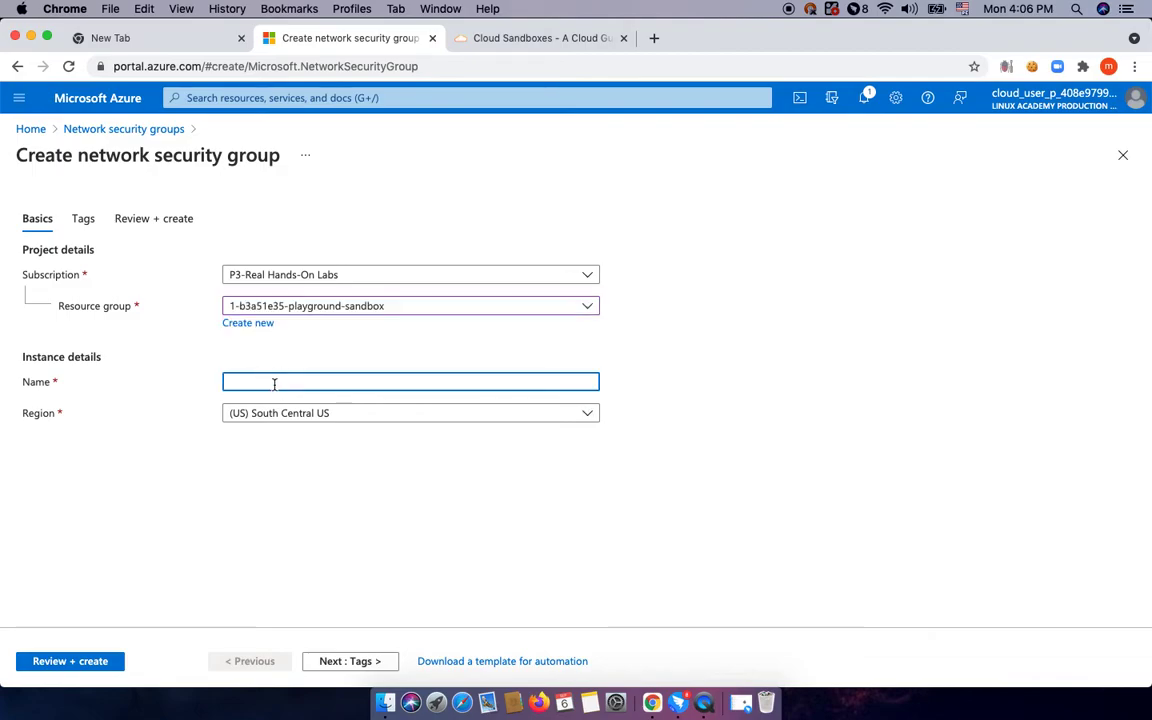
type("nsg001-pub")
left_click(316, 413)
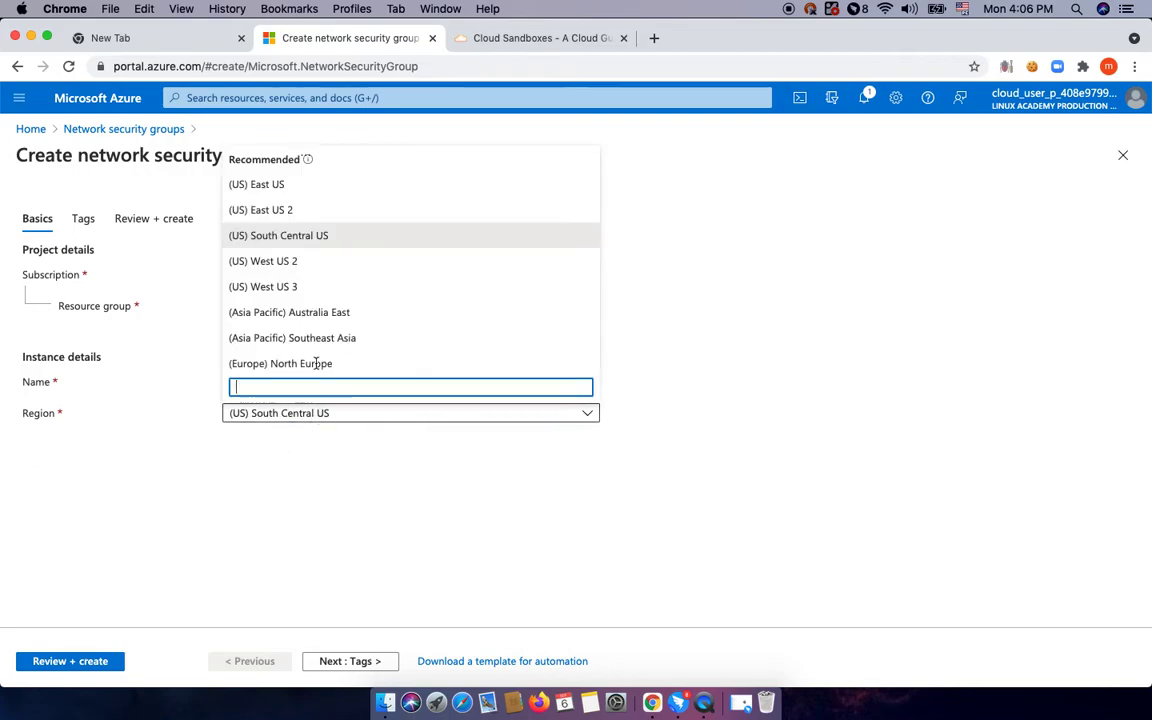
left_click(294, 213)
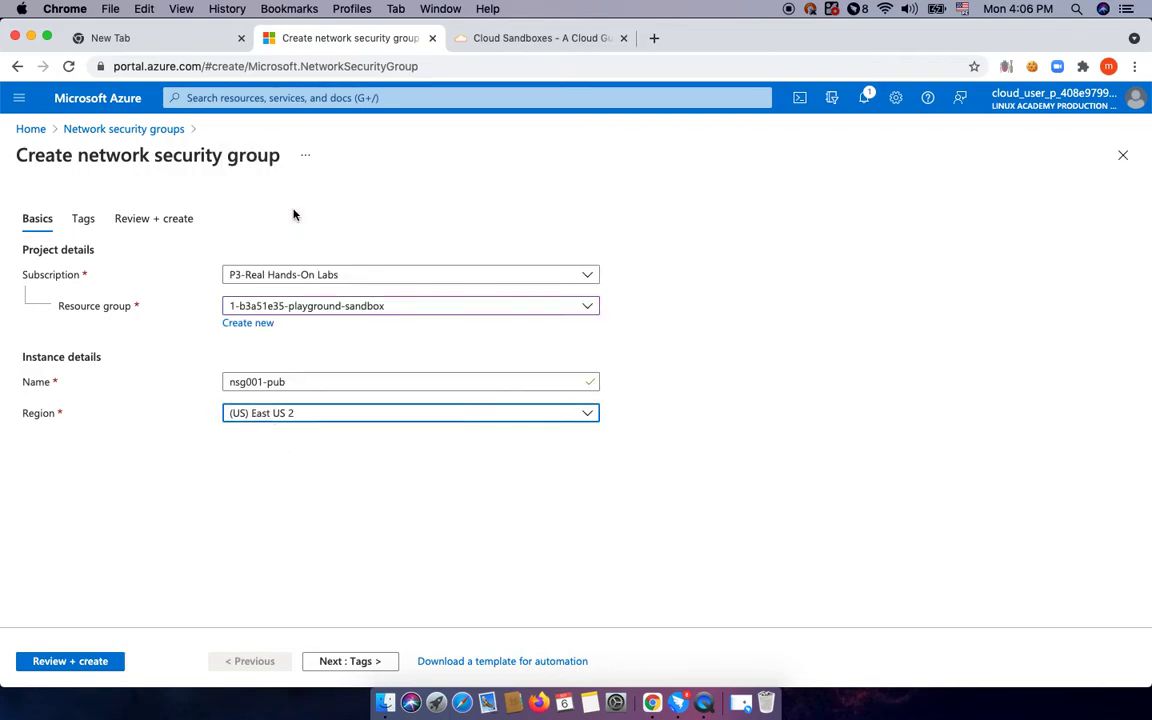
Pass validation, create nsg001-pub and check its deployment progress in notifications.
left_click(350, 661)
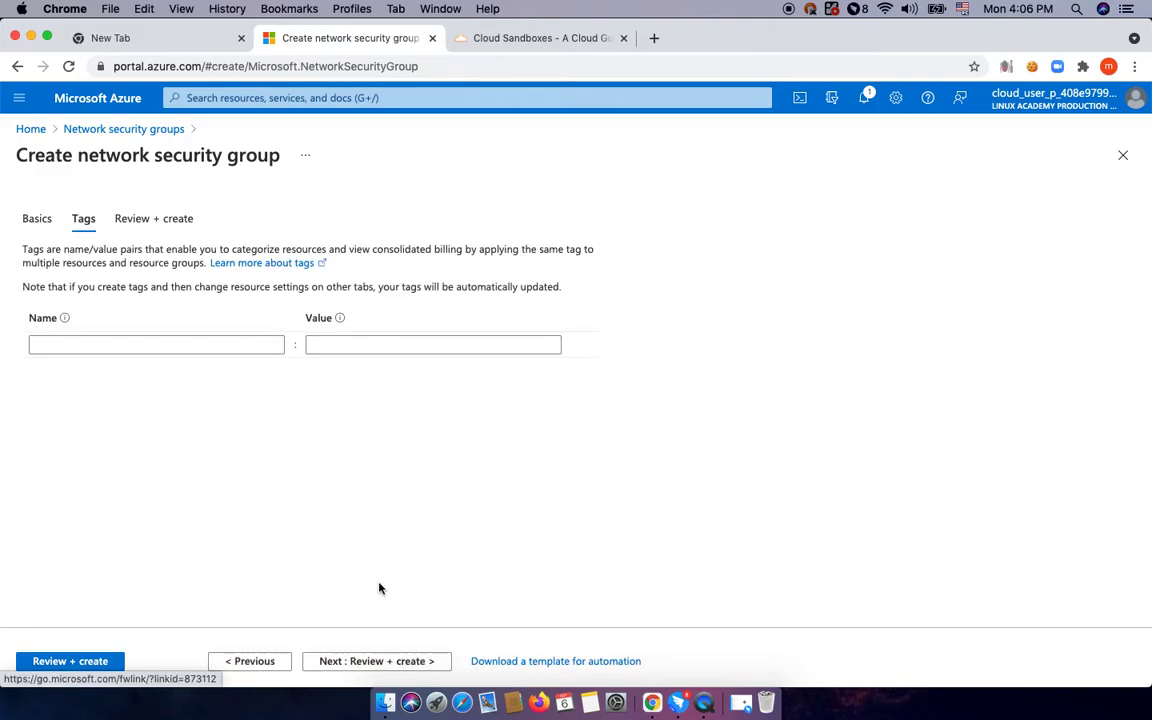
left_click(397, 662)
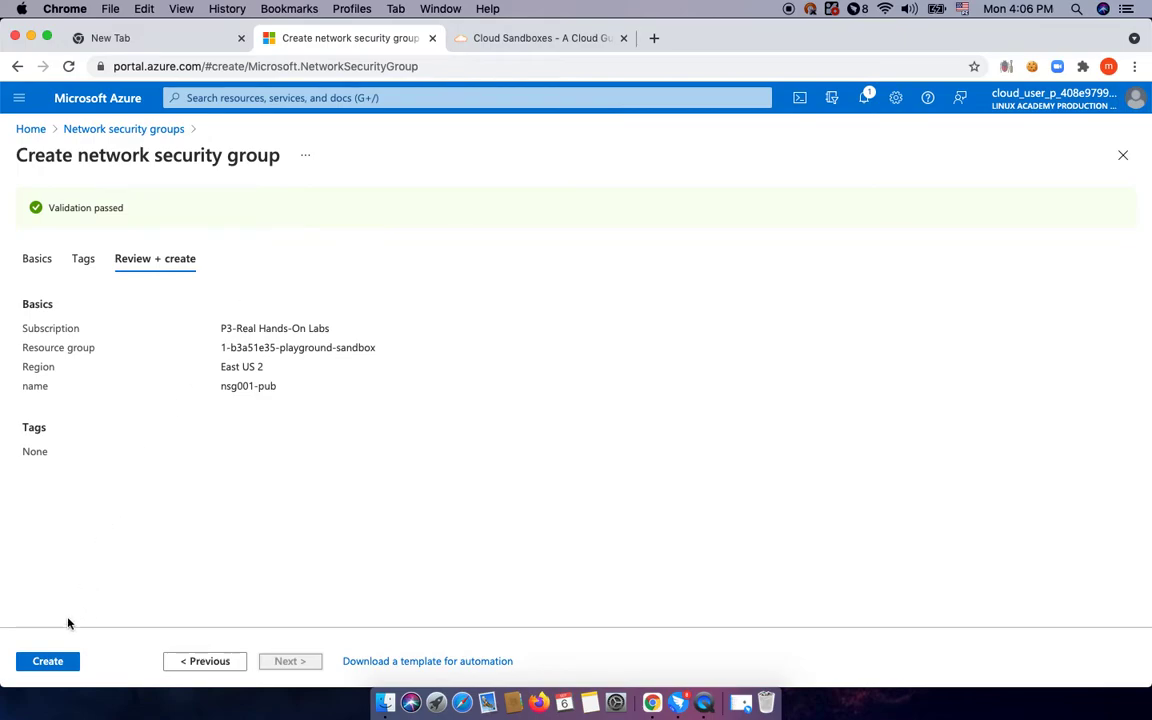
left_click(61, 661)
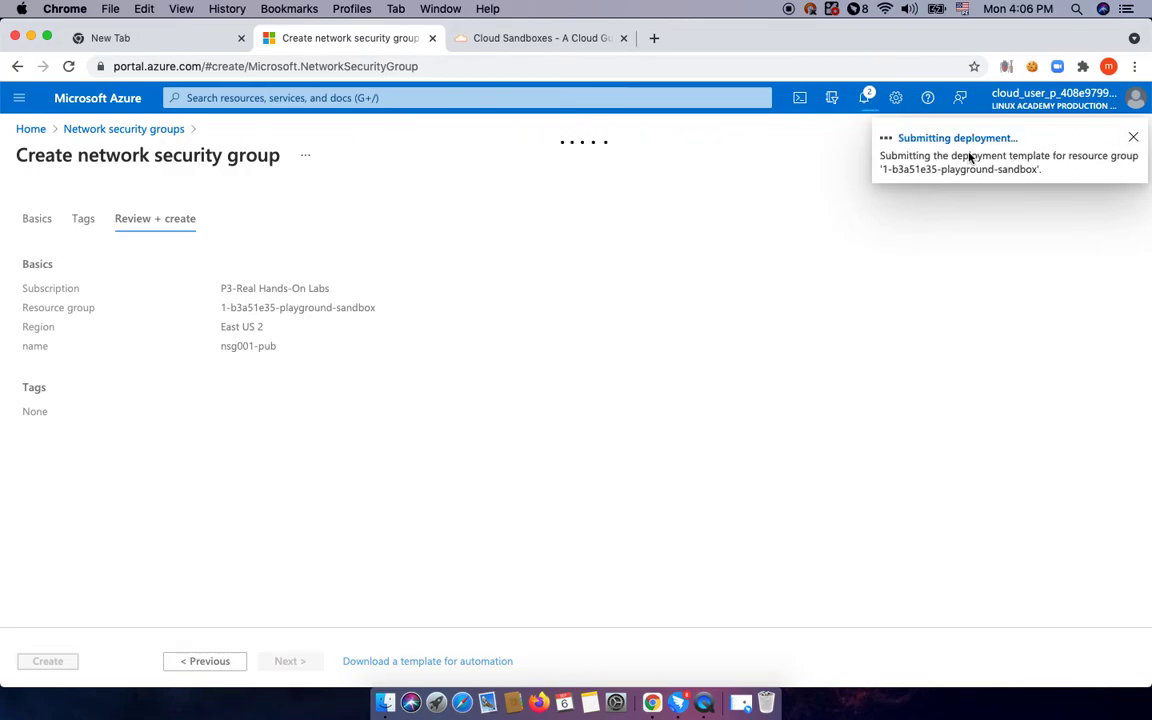
left_click(864, 98)
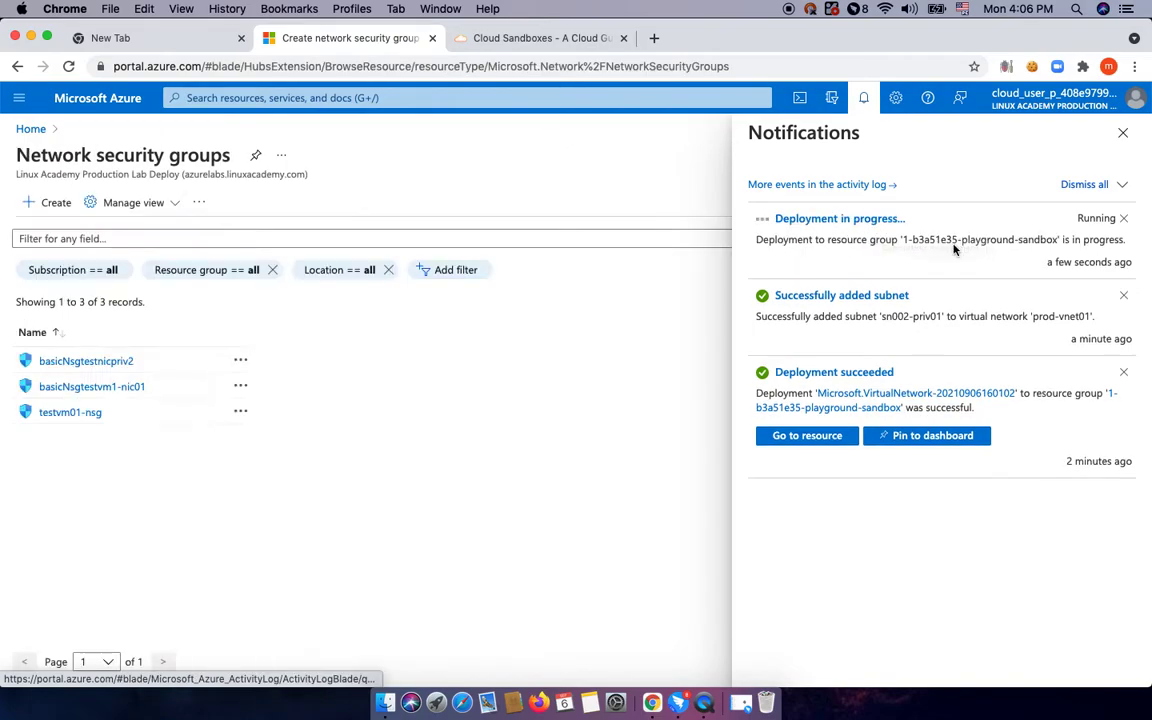
Open the nsg001-pub security group from its completed deployment notification.
left_click(845, 219)
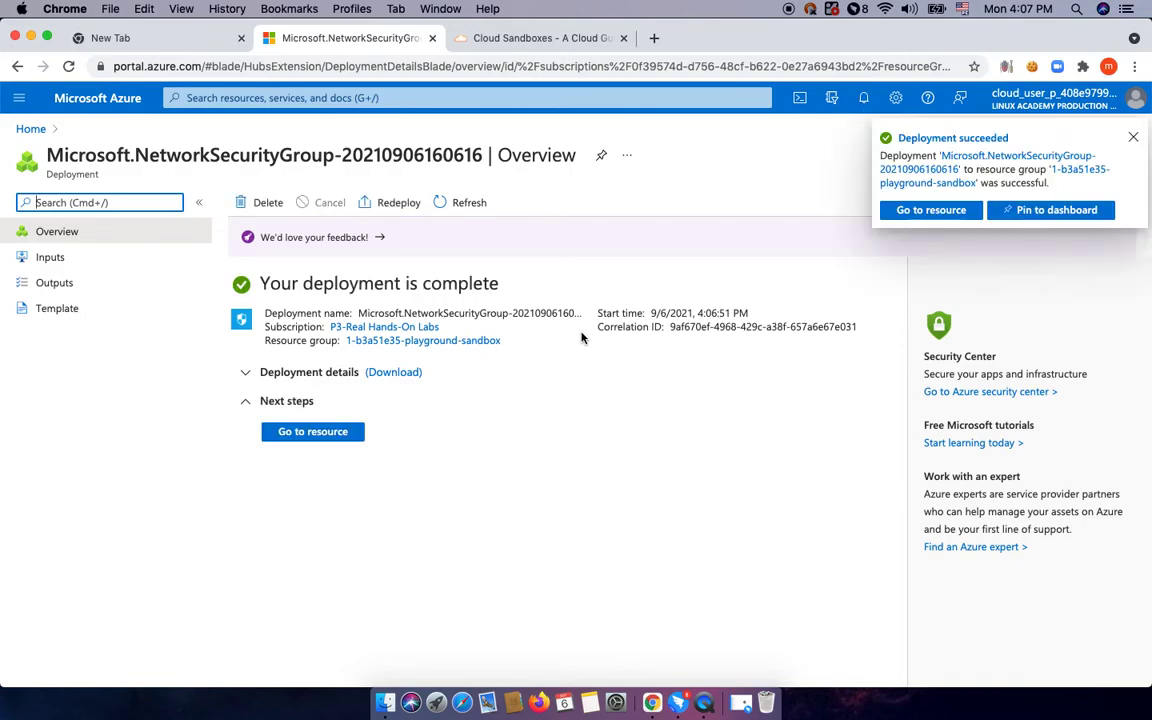
left_click(331, 433)
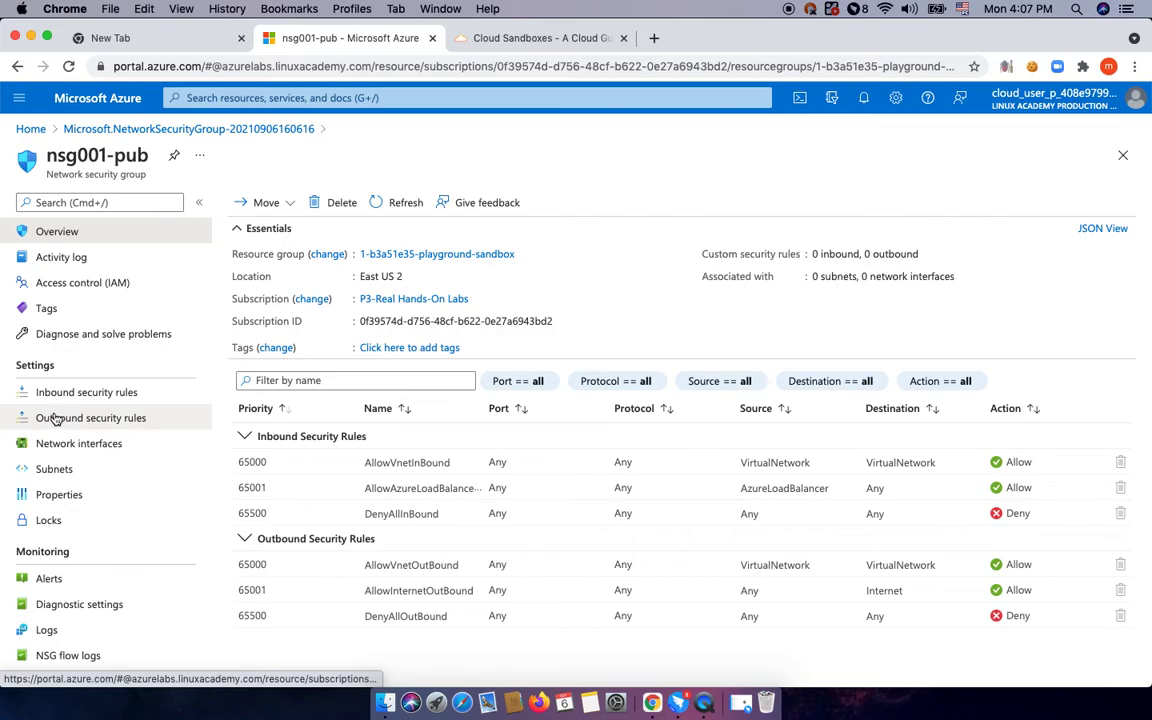
Associate subnet sn0001-pub of virtual network prod-vnet01 with nsg001-pub from its Subnets page.
left_click(50, 470)
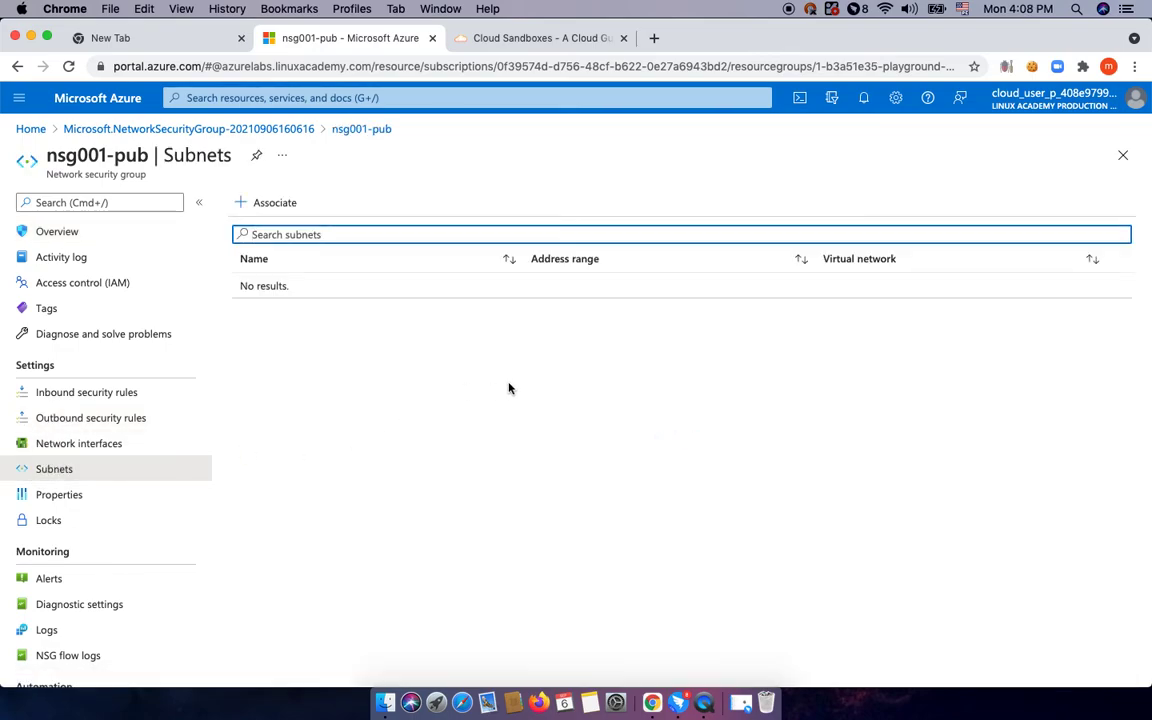
left_click(268, 202)
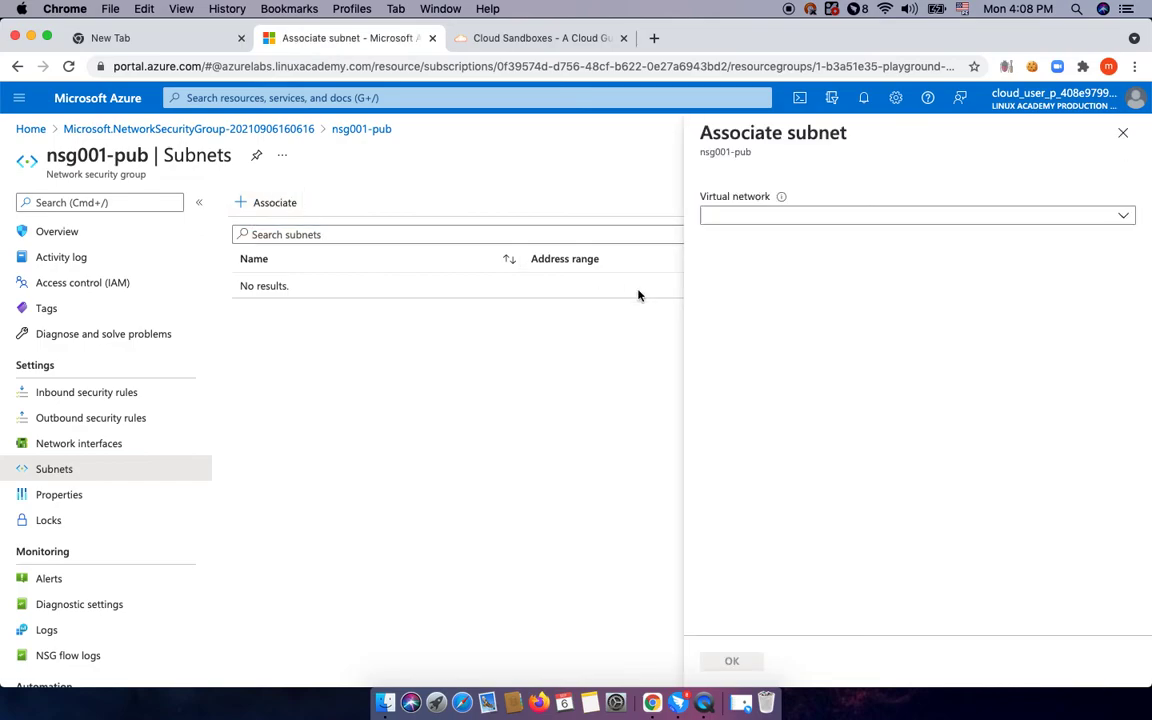
left_click(913, 216)
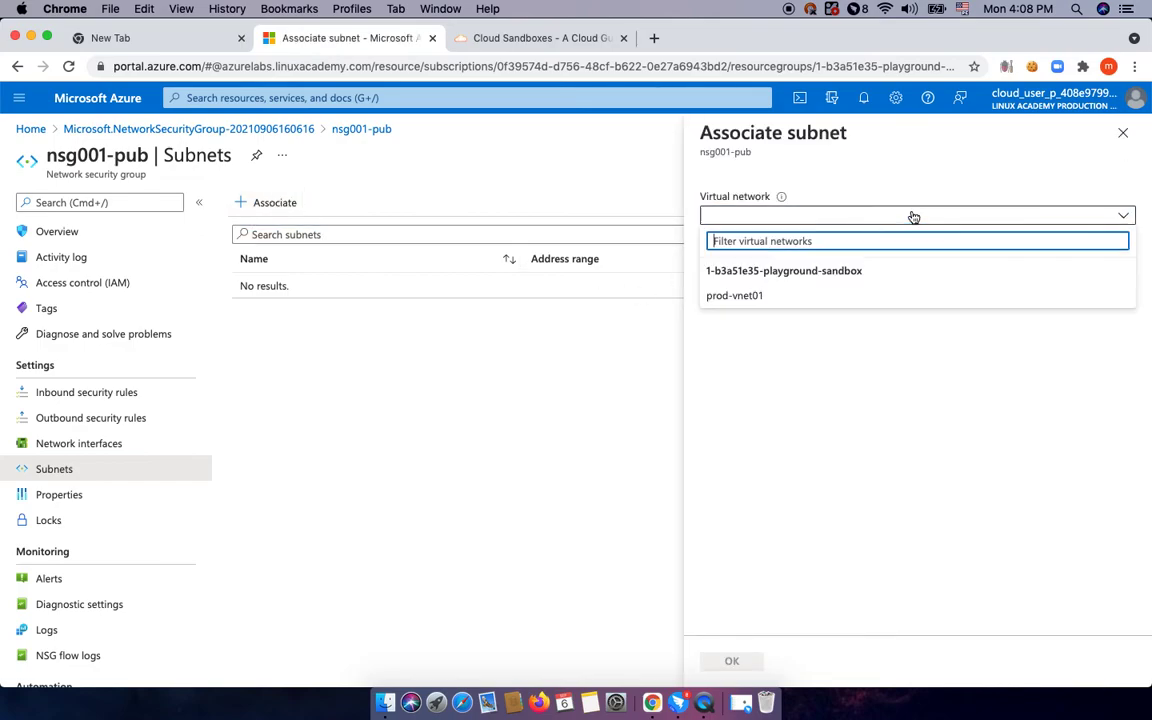
left_click(758, 298)
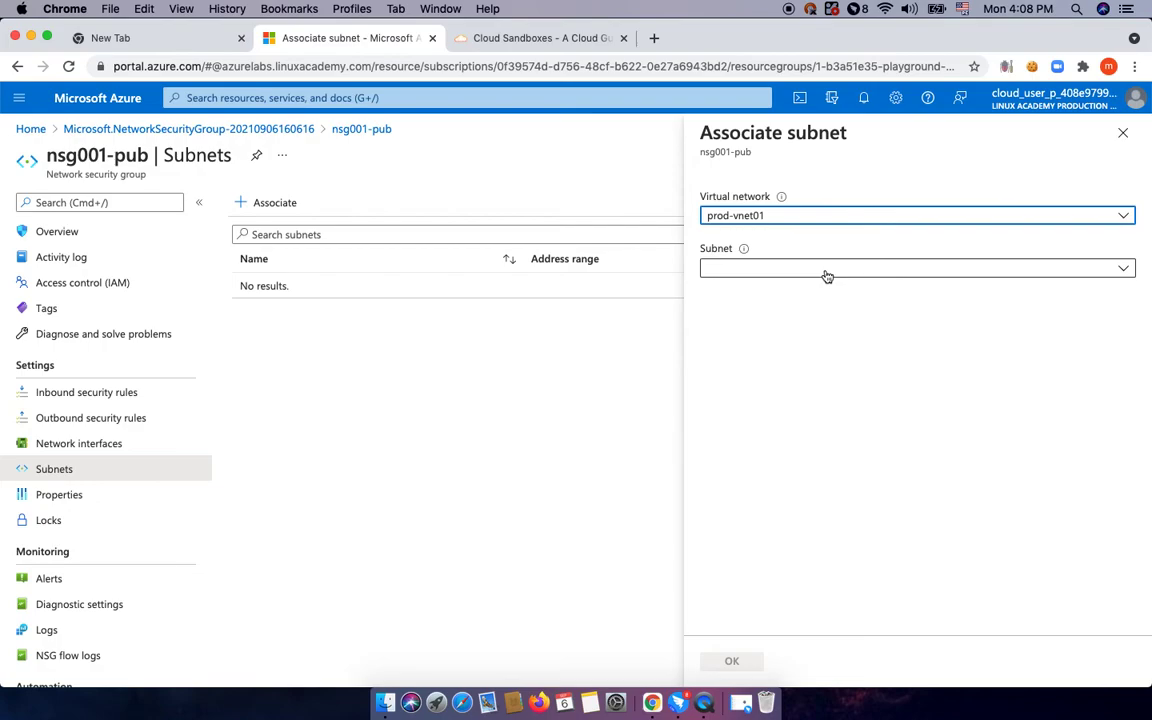
left_click(1124, 270)
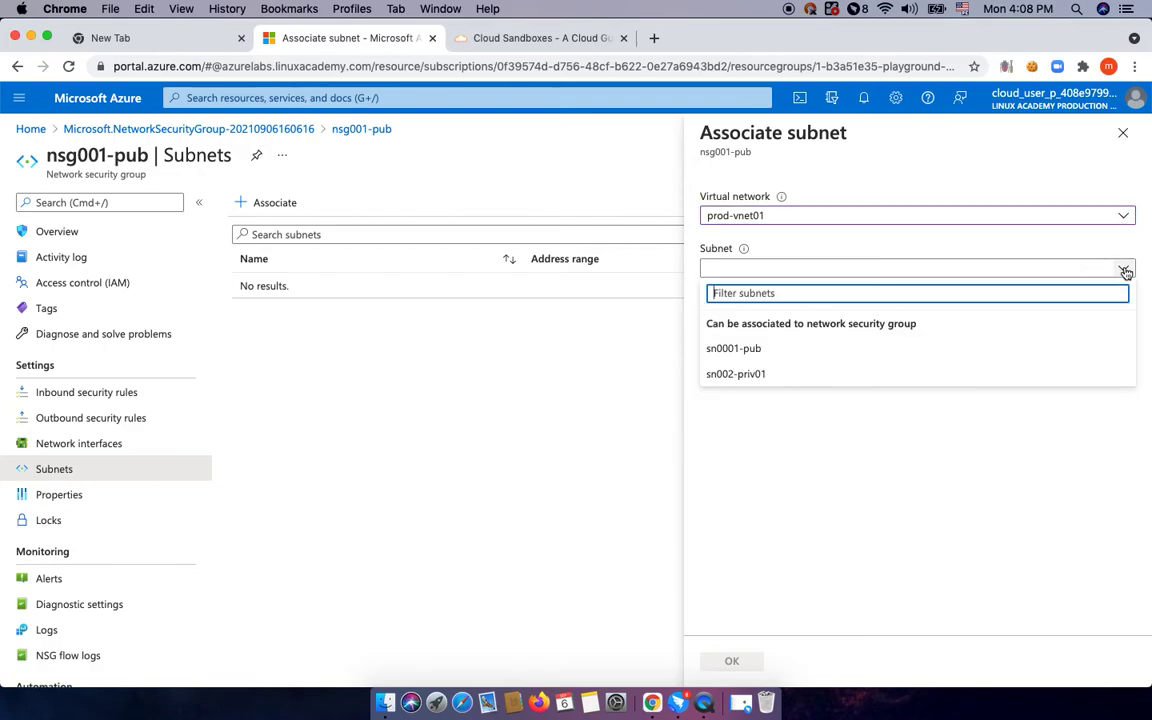
left_click(765, 349)
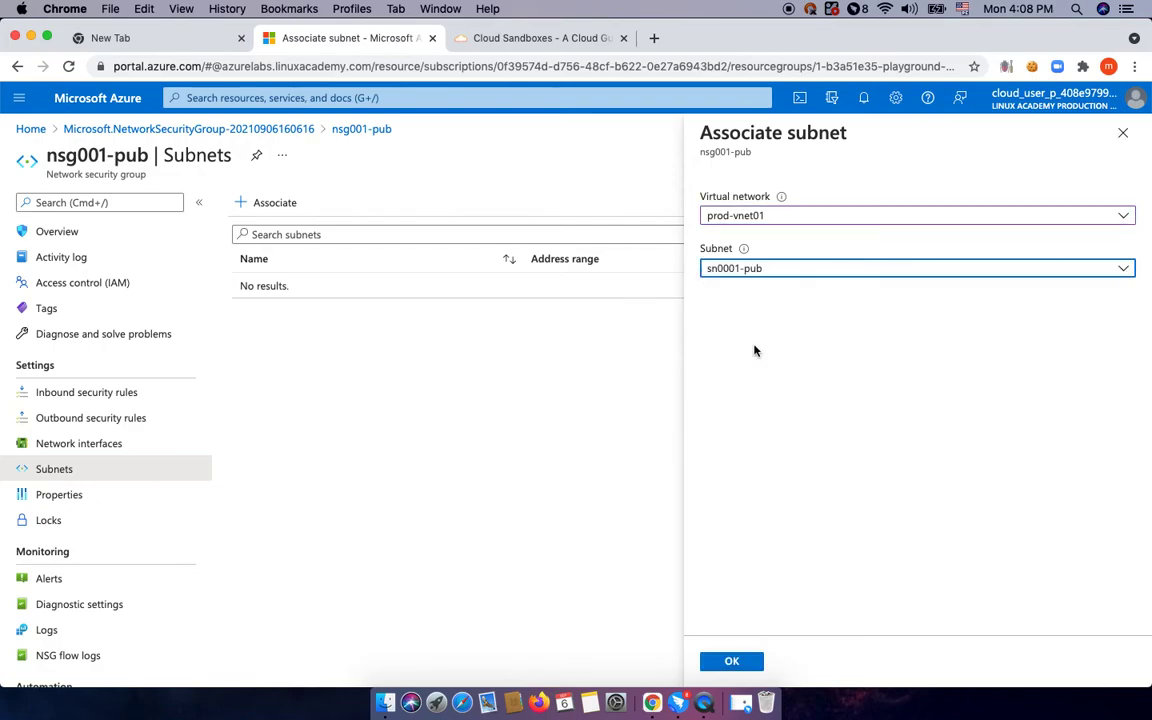
left_click(731, 661)
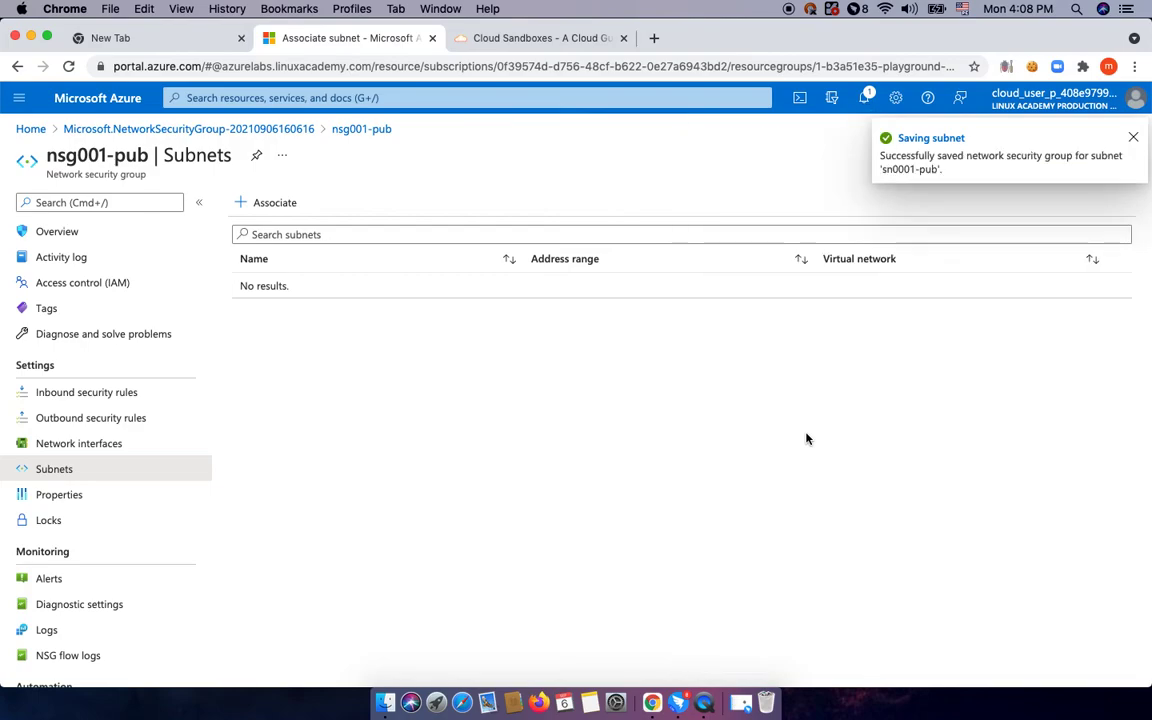
Add a second association for subnet sn002-priv01 of prod-vnet01 to nsg001-pub.
left_click(281, 208)
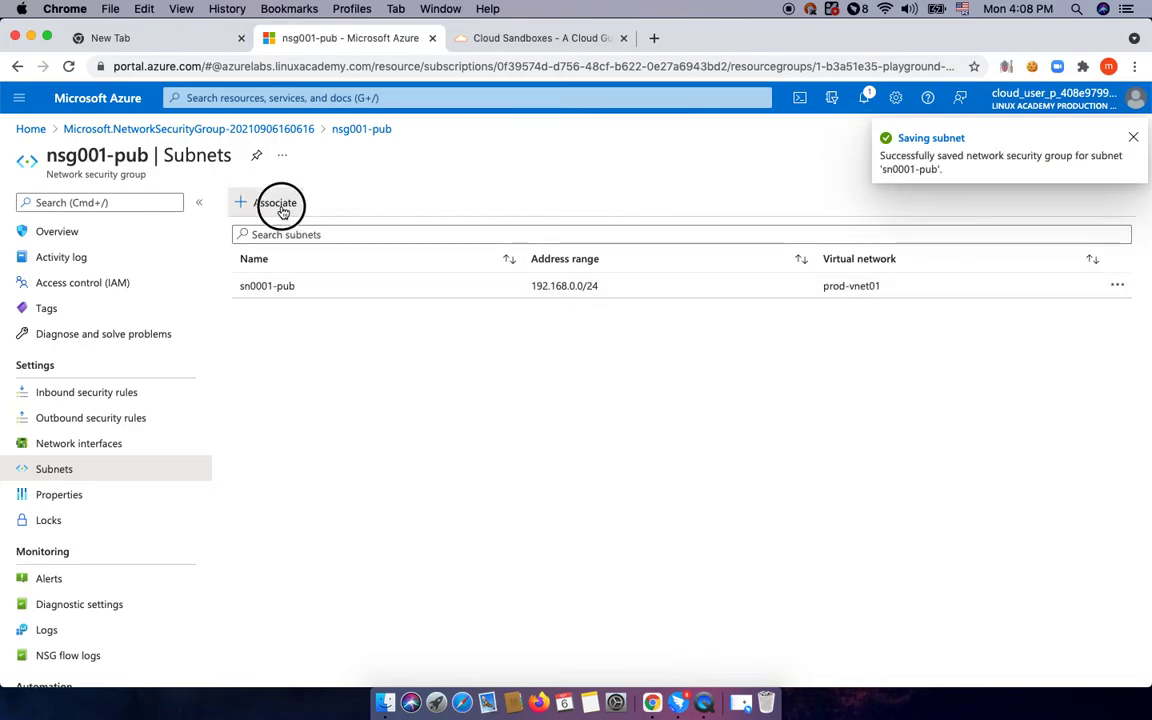
left_click(816, 218)
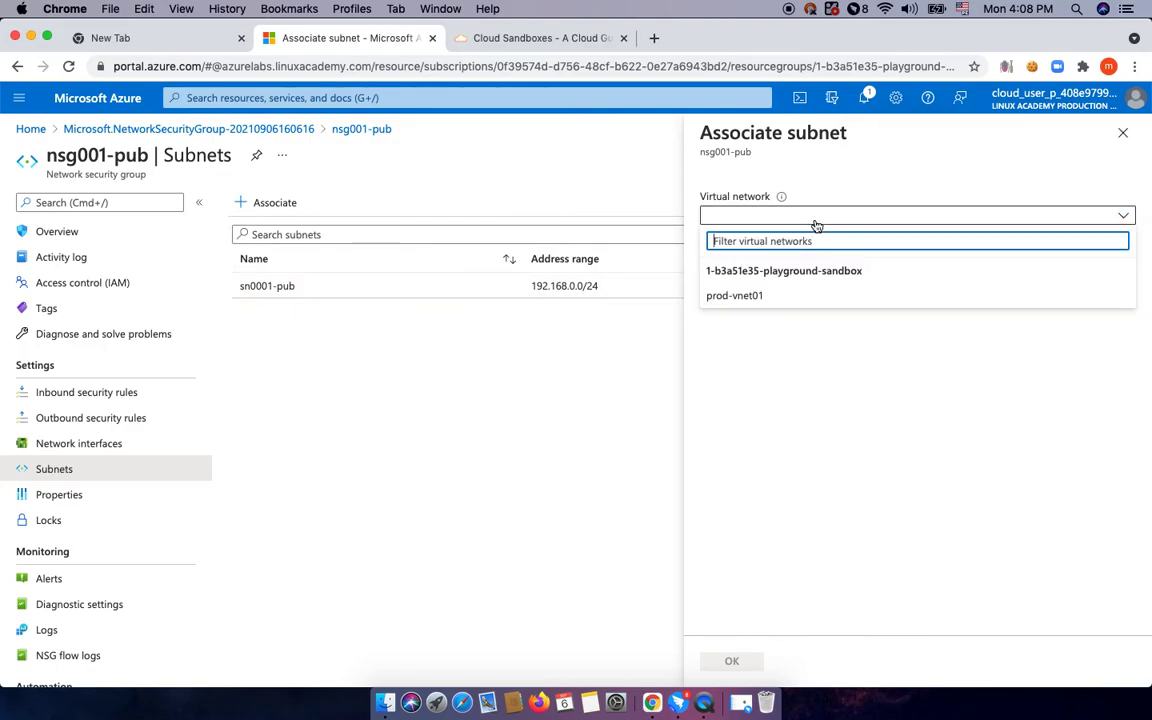
left_click(745, 296)
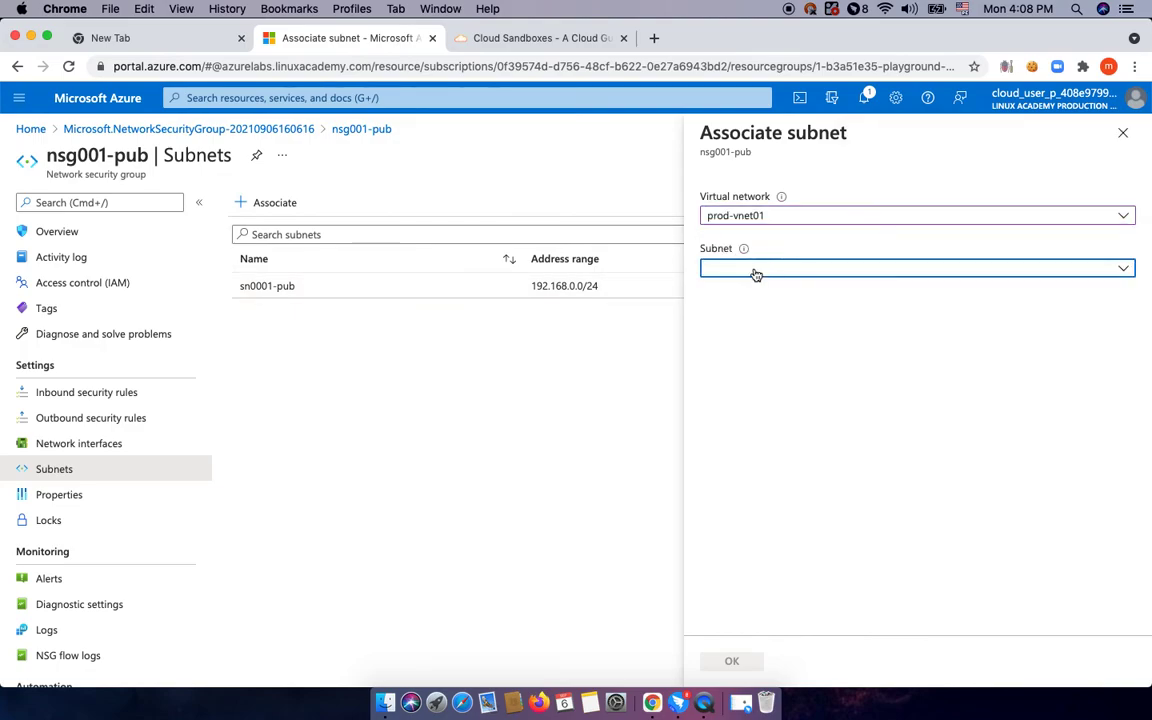
left_click(756, 270)
left_click(760, 349)
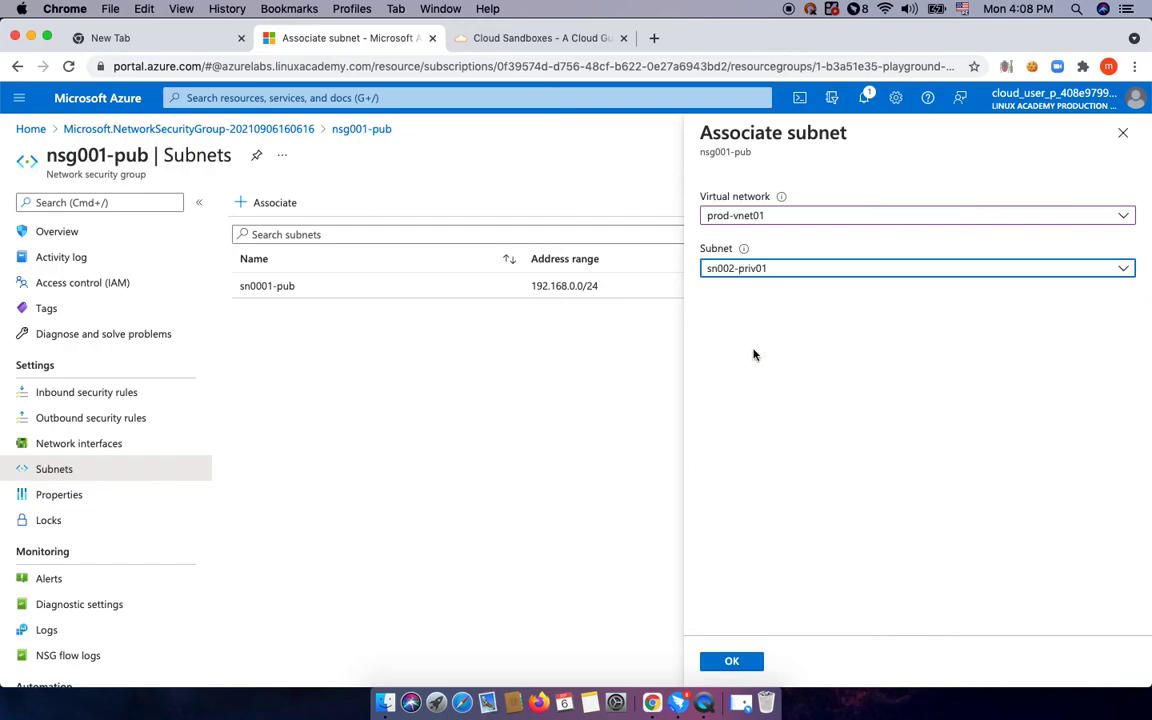
left_click(728, 664)
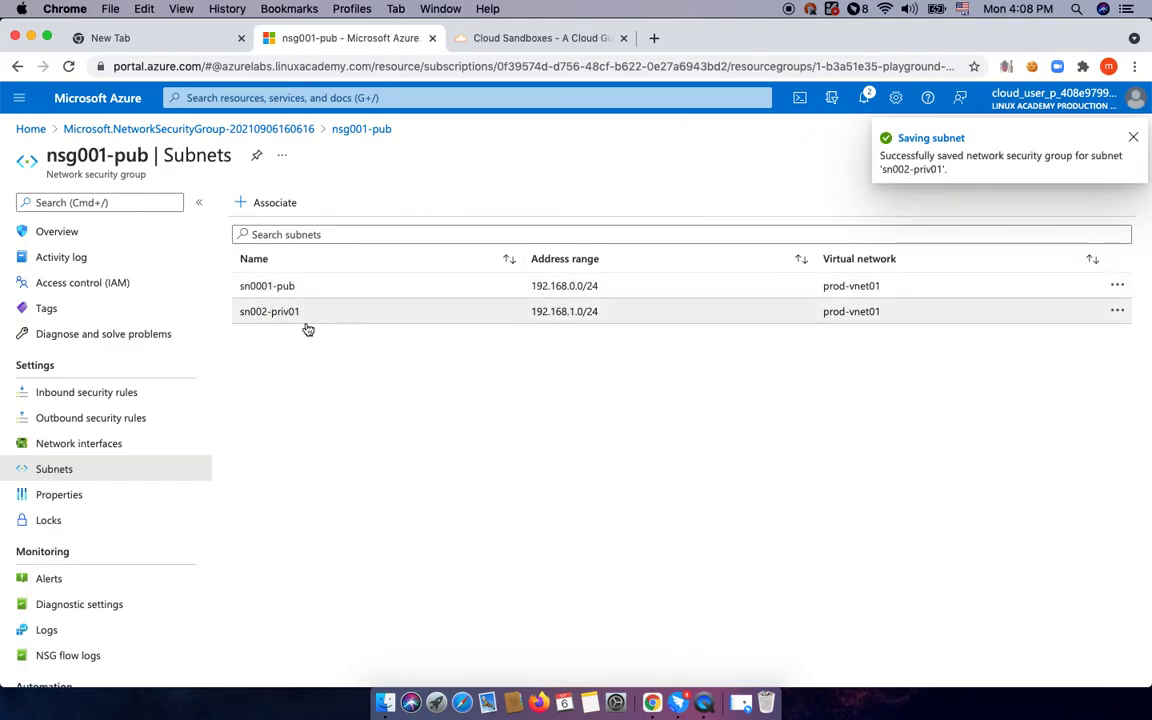
Show nsg001-pub's inbound security rules, listing only the default rules 65000, 65001 and 65500.
left_click(84, 400)
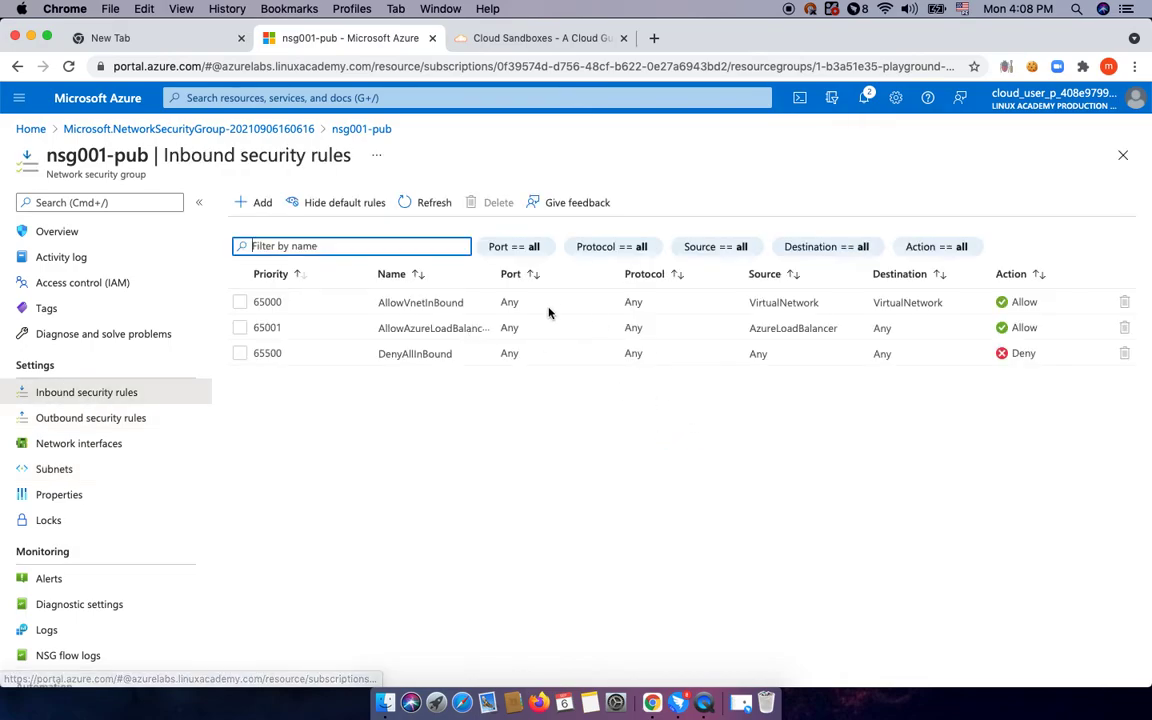
left_click(261, 204)
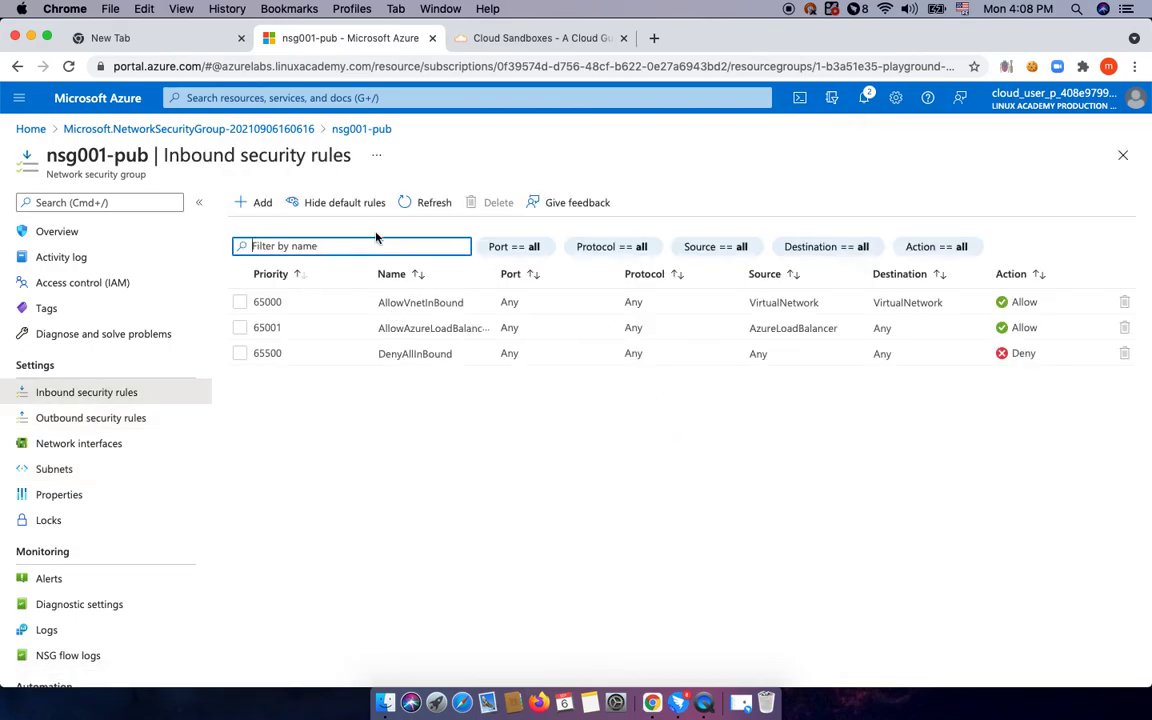